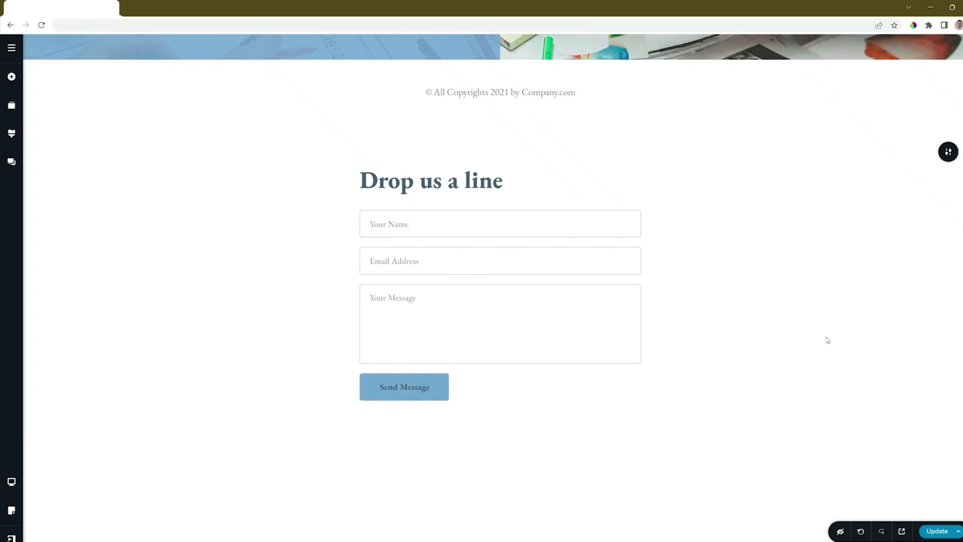
Add a new Form element below the existing contact form under 'Drop us a line'
{"action": "scroll", "coordinate": [828, 341], "scroll_direction": "down", "scroll_amount": 1}
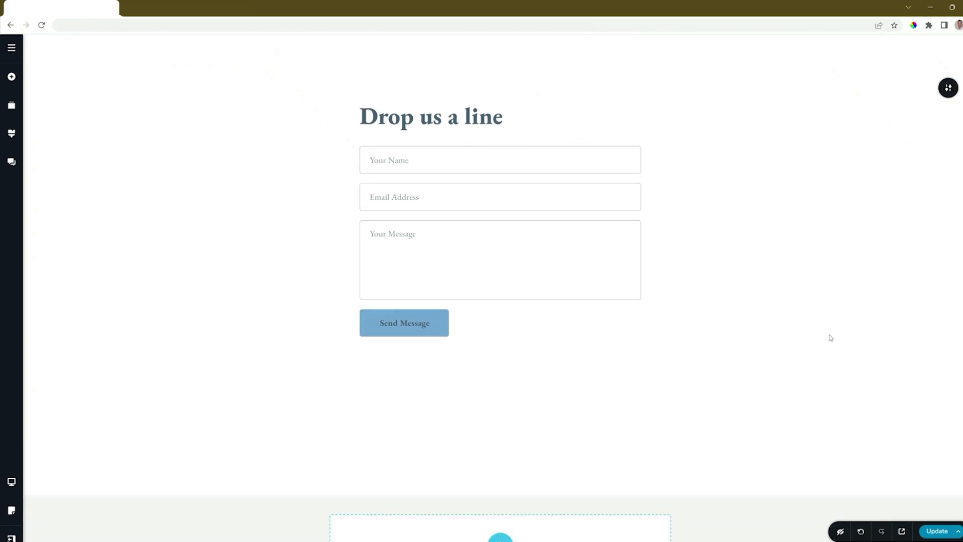
{"action": "left_click", "coordinate": [12, 78]}
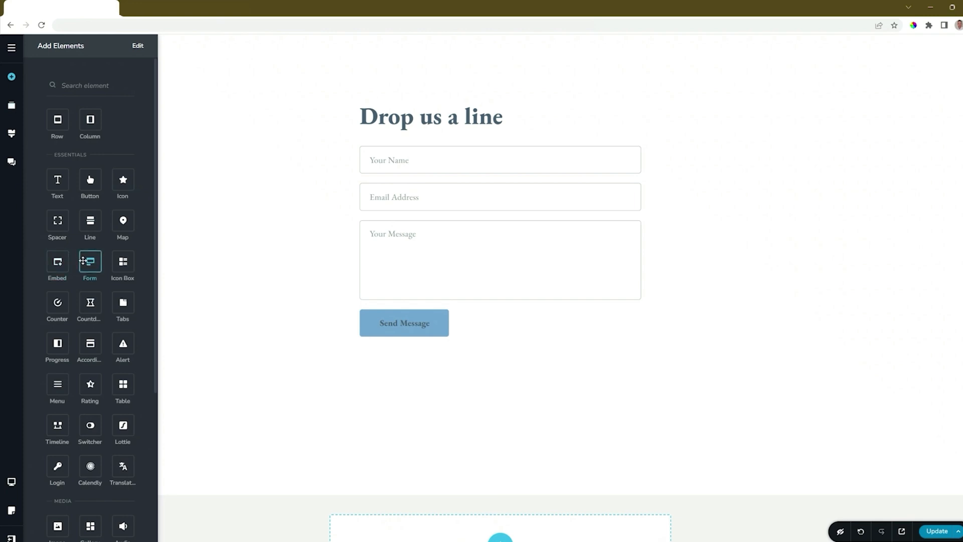
{"action": "left_click_drag", "start_coordinate": [90, 261], "coordinate": [399, 341]}
Delete the original contact form, leaving only the new form
{"action": "scroll", "coordinate": [501, 372], "scroll_direction": "down", "scroll_amount": 3}
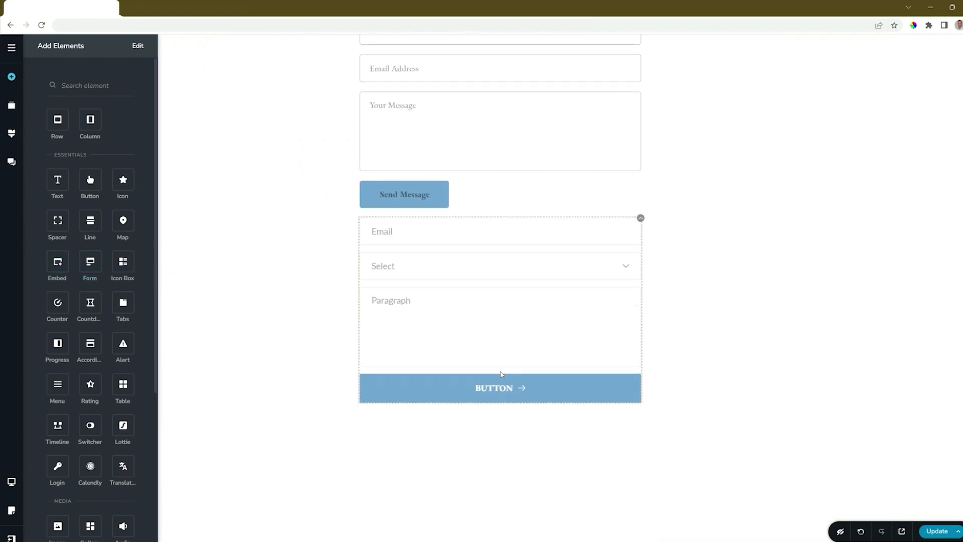
{"action": "scroll", "coordinate": [501, 373], "scroll_direction": "up", "scroll_amount": 3}
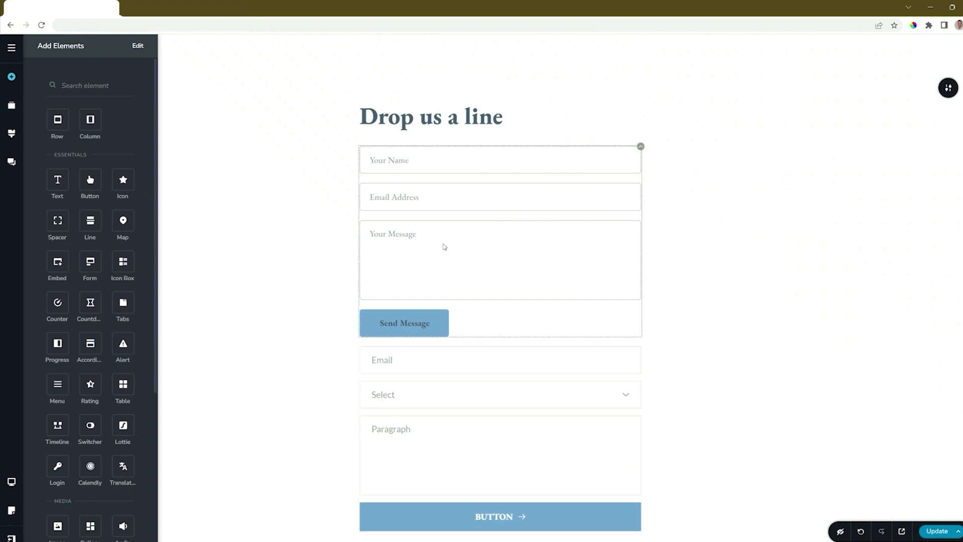
{"action": "left_click", "coordinate": [641, 146]}
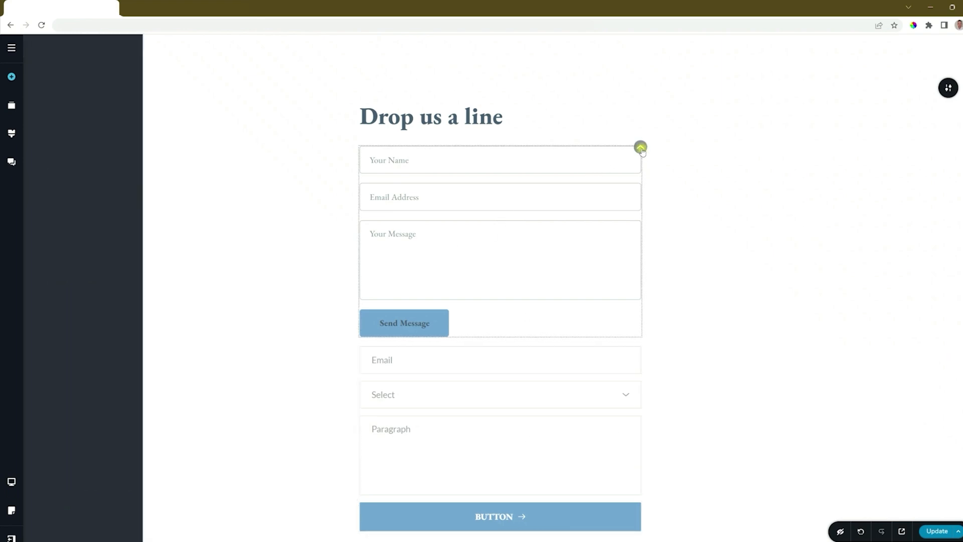
{"action": "left_click", "coordinate": [664, 170]}
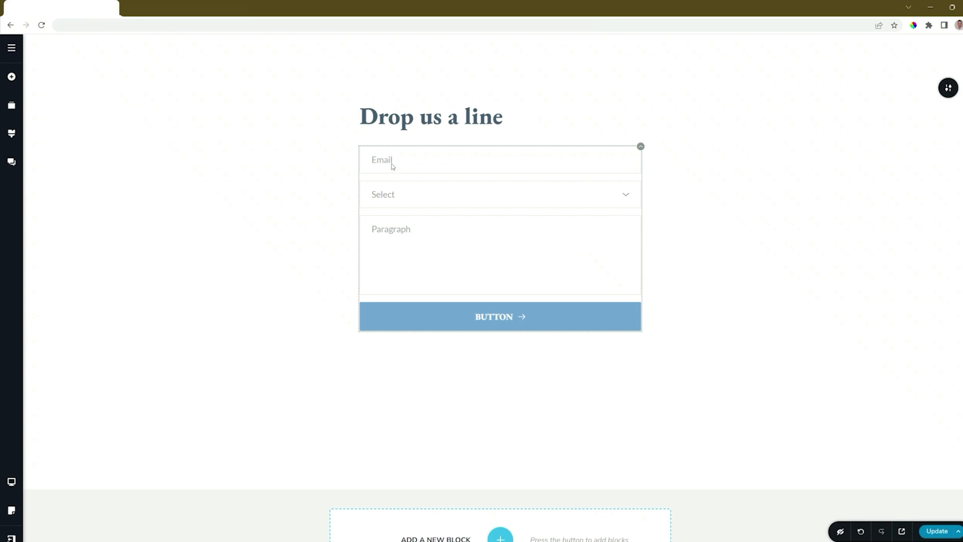
Keep the first field as a required Email type, set its spacing to 16 px, and show its label options
{"action": "left_click", "coordinate": [626, 197]}
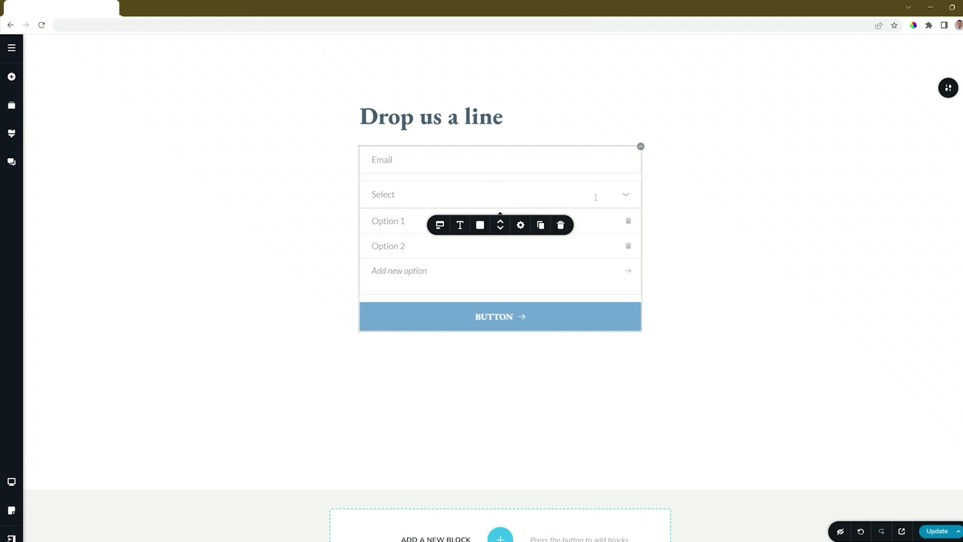
{"action": "left_click", "coordinate": [626, 197]}
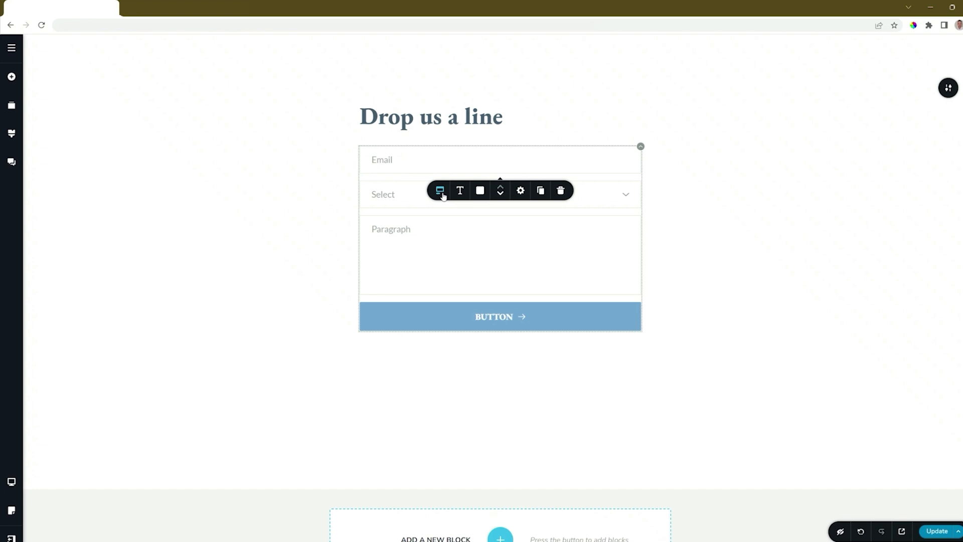
{"action": "left_click", "coordinate": [442, 194]}
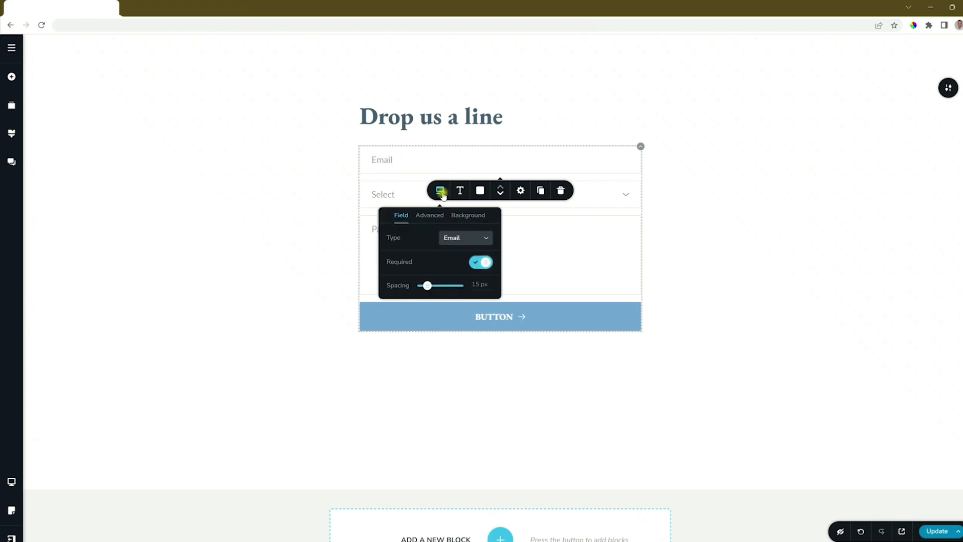
{"action": "left_click", "coordinate": [459, 240]}
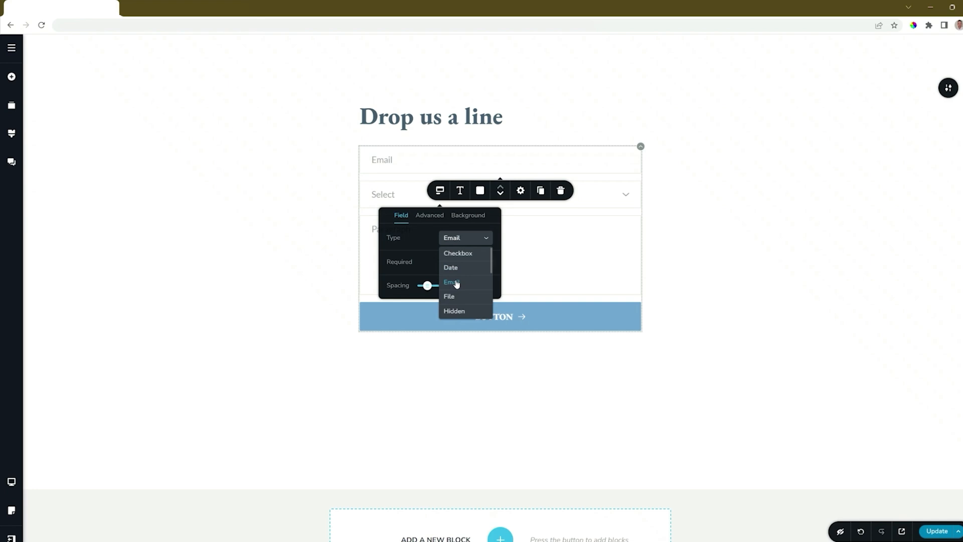
{"action": "left_click", "coordinate": [415, 232]}
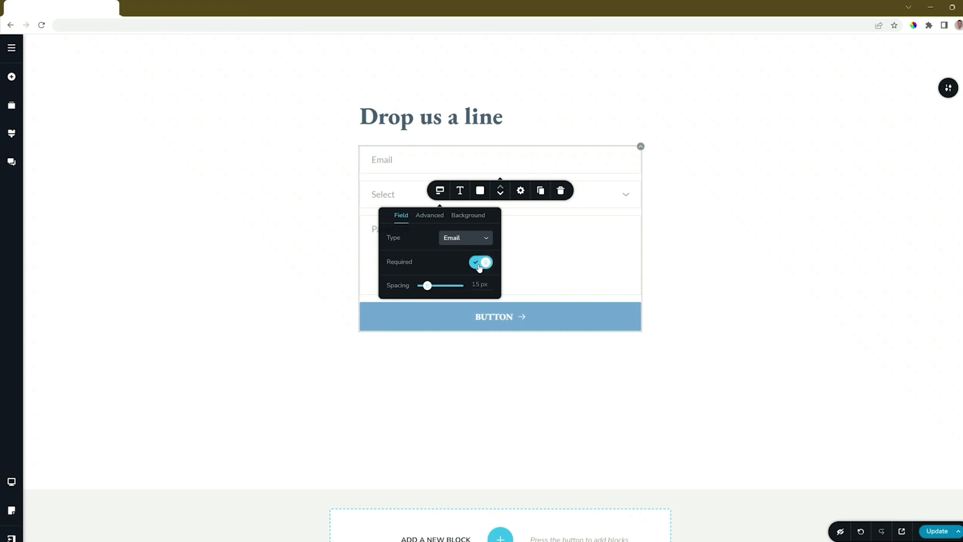
{"action": "mouse_move", "coordinate": [428, 290]}
{"action": "left_mouse_down"}
{"action": "mouse_move", "coordinate": [438, 285]}
{"action": "mouse_move", "coordinate": [427, 286]}
{"action": "left_mouse_up"}
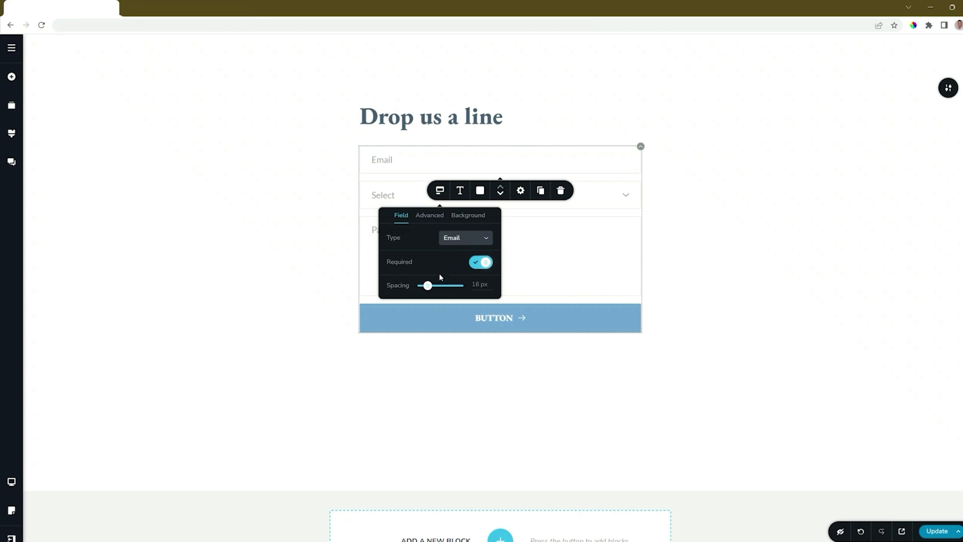
{"action": "left_click", "coordinate": [431, 216]}
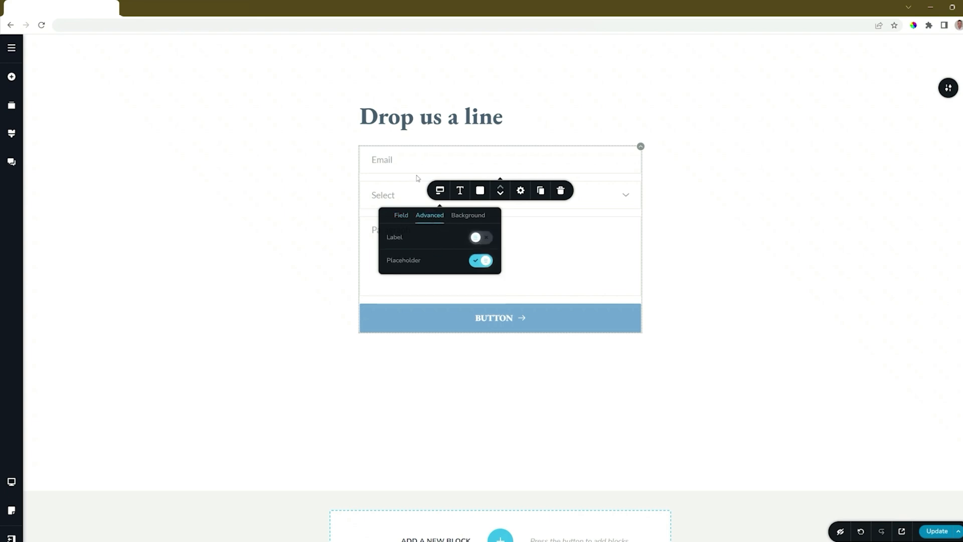
{"action": "left_click", "coordinate": [486, 241]}
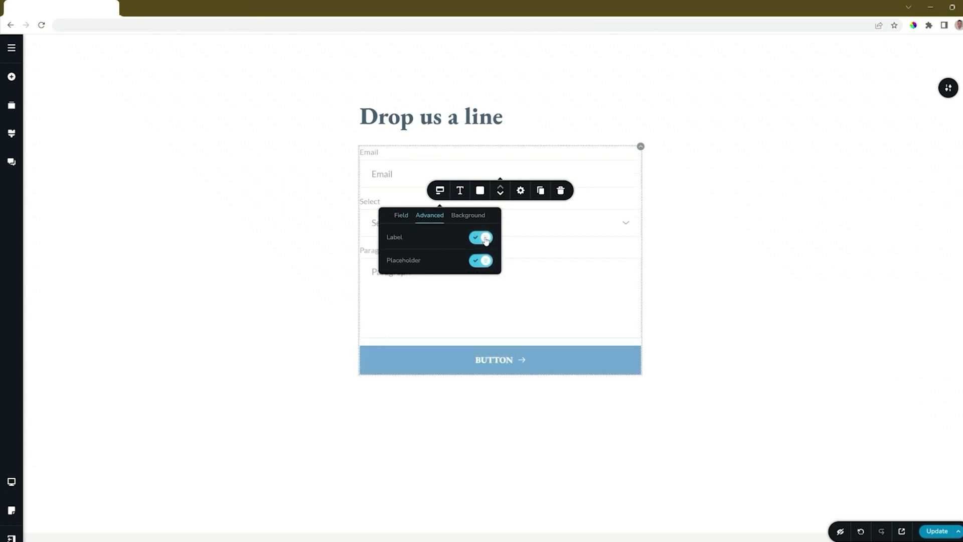
{"action": "left_click", "coordinate": [487, 240]}
{"action": "left_click", "coordinate": [483, 262]}
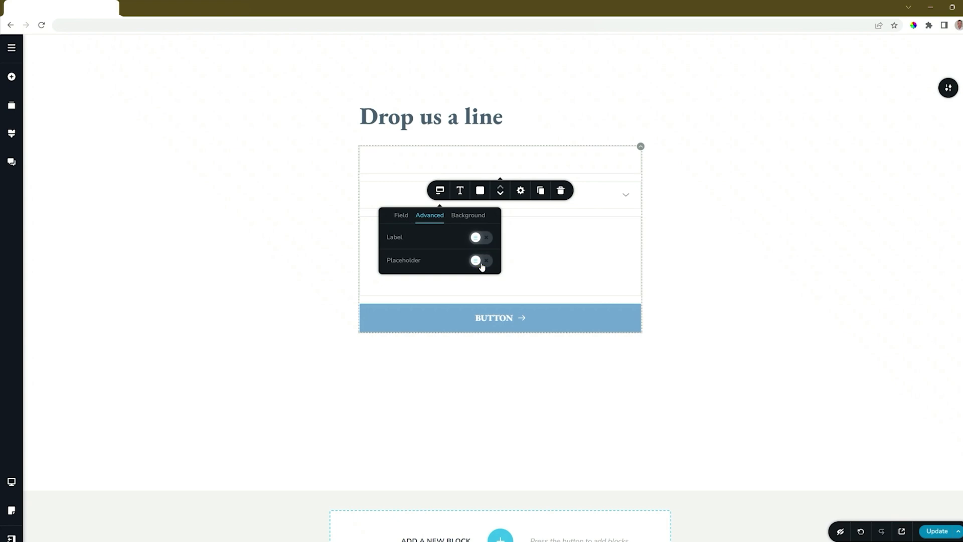
{"action": "left_click", "coordinate": [480, 262]}
{"action": "left_click", "coordinate": [468, 216]}
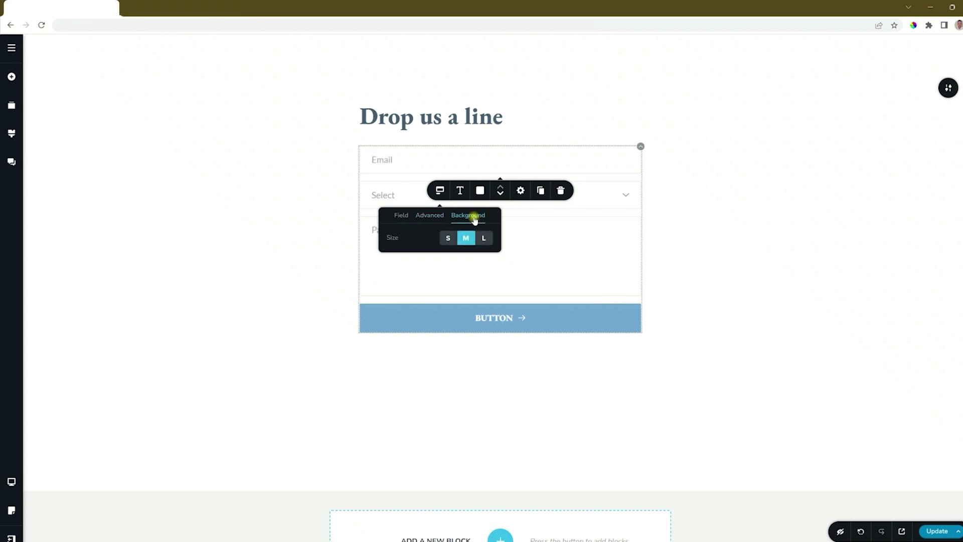
{"action": "left_click", "coordinate": [448, 238]}
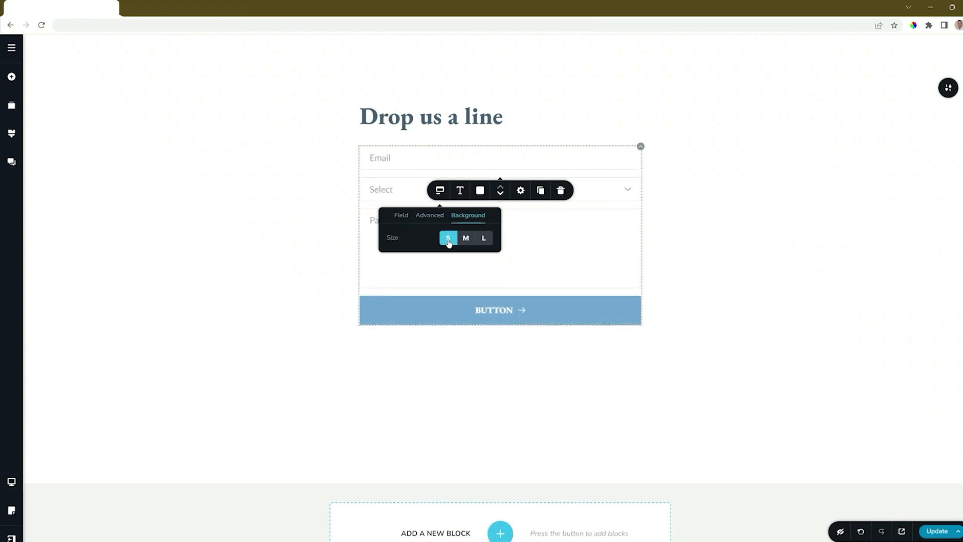
{"action": "left_click", "coordinate": [466, 238]}
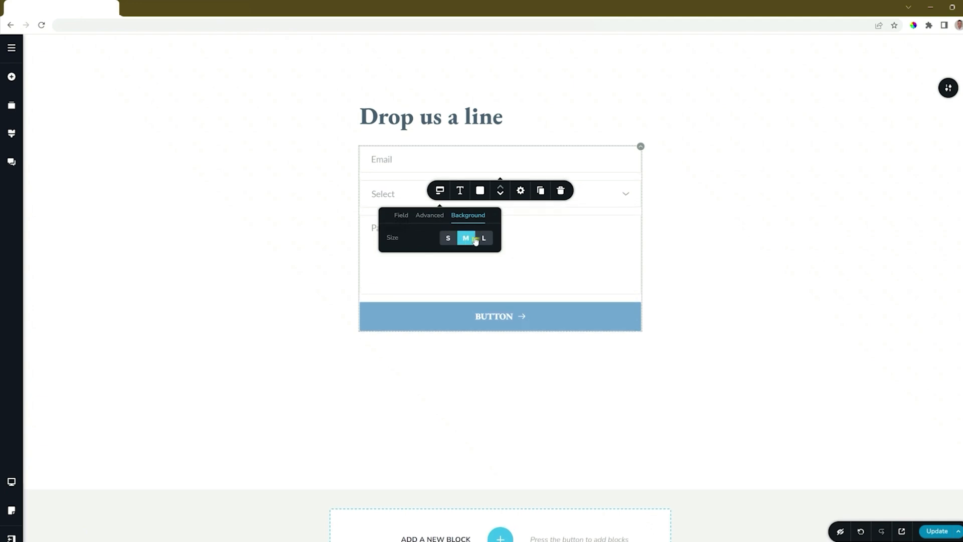
{"action": "left_click", "coordinate": [483, 239]}
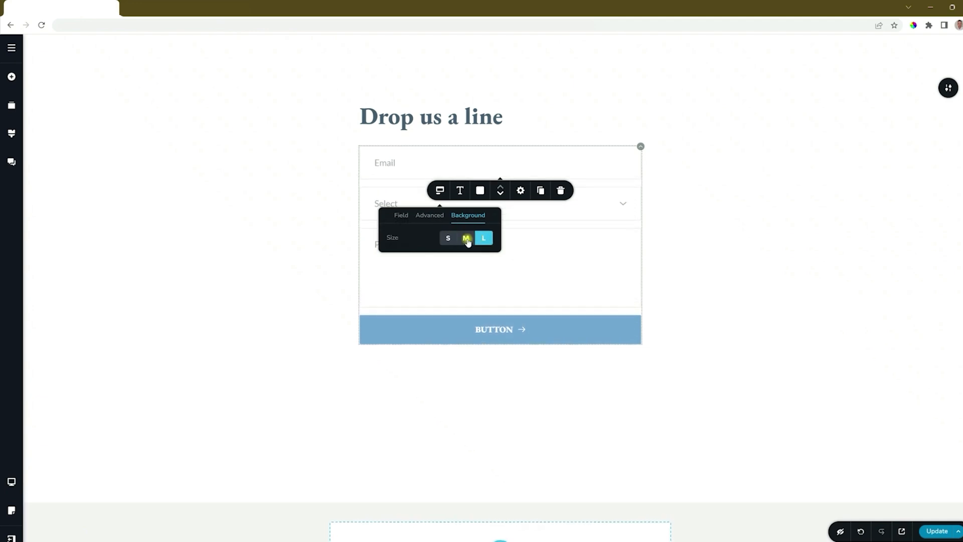
{"action": "left_click", "coordinate": [466, 239]}
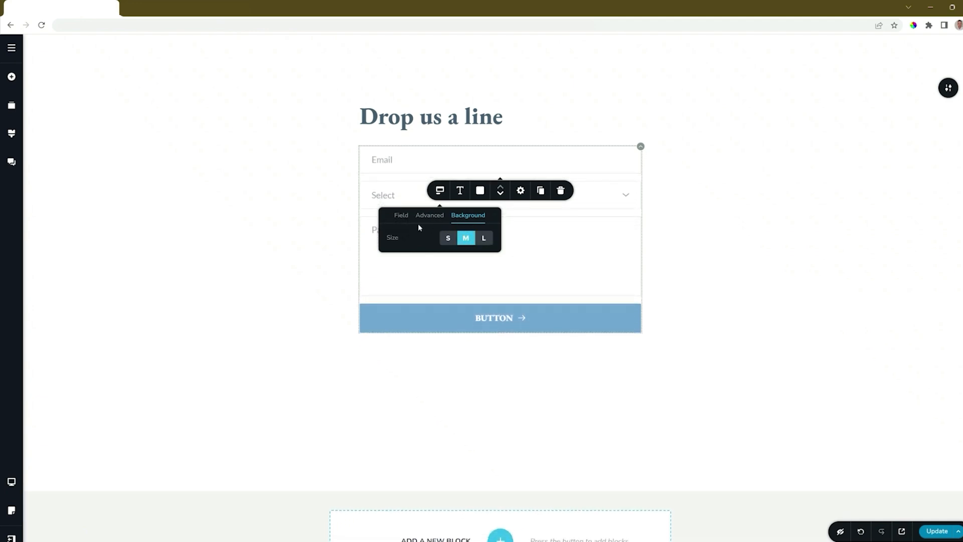
Replace the first field's 'Email' placeholder with 'Your Email Address'
{"action": "left_click", "coordinate": [381, 161]}
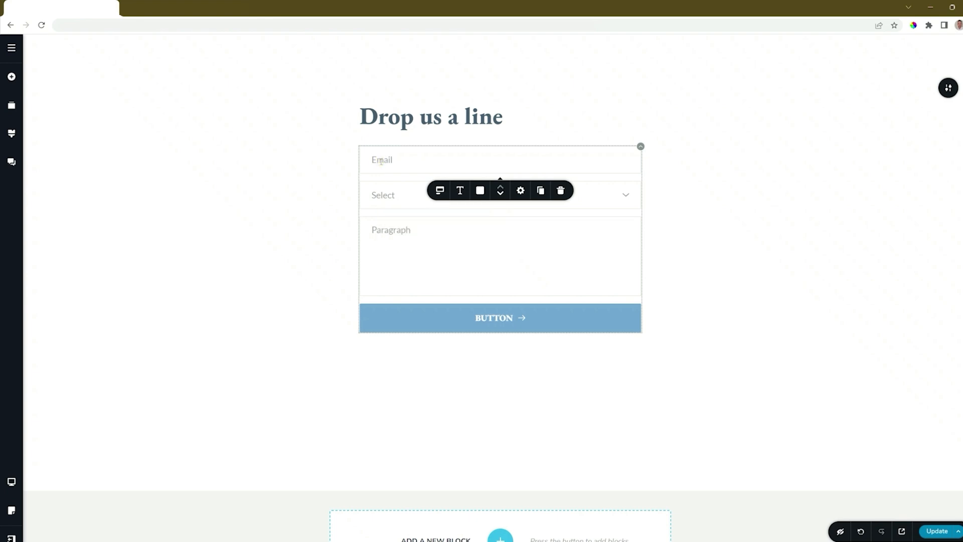
{"action": "double_click", "coordinate": [381, 161]}
{"action": "type", "text": "Your Email Address"}
{"action": "left_click", "coordinate": [440, 190]}
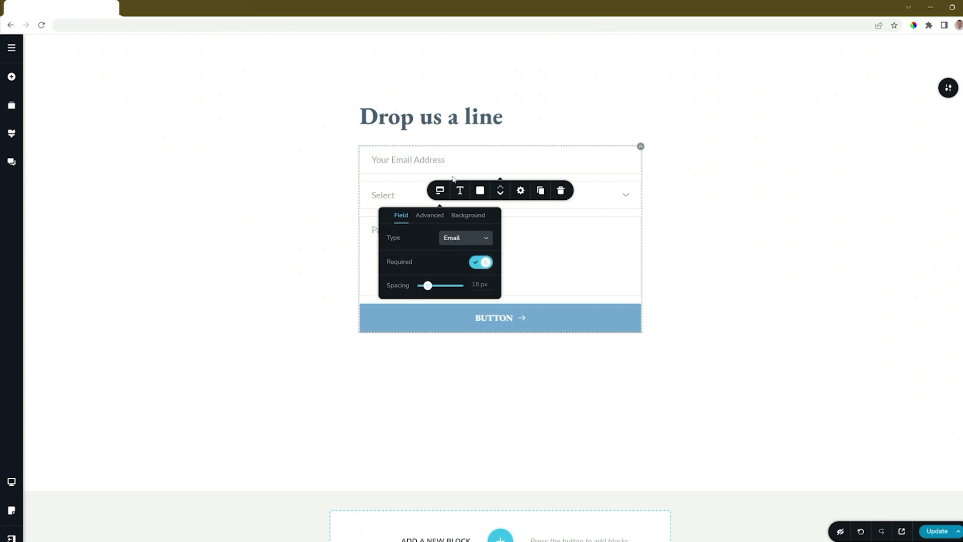
{"action": "left_click", "coordinate": [423, 160]}
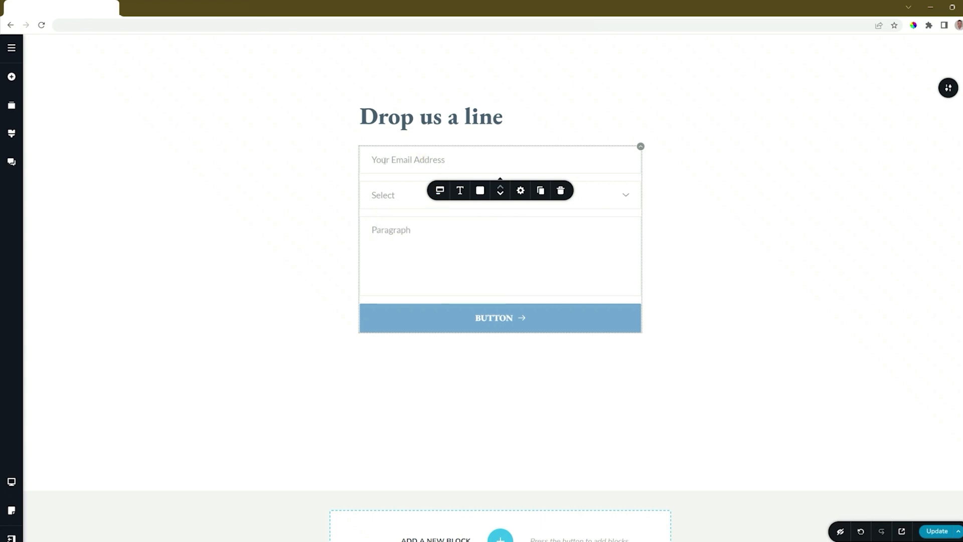
Duplicate the 'Your Email Address' field and change the copy's type to Text
{"action": "left_click", "coordinate": [540, 190]}
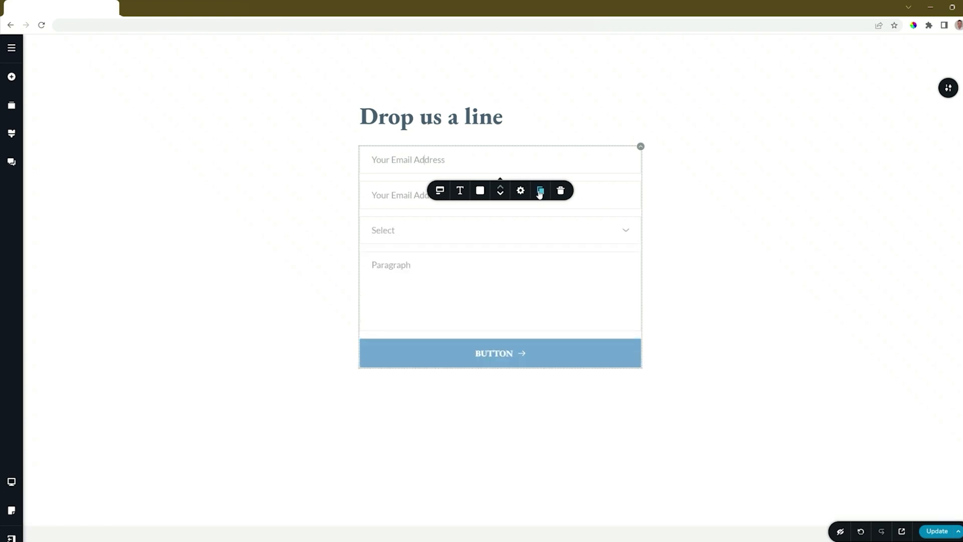
{"action": "left_click", "coordinate": [399, 197]}
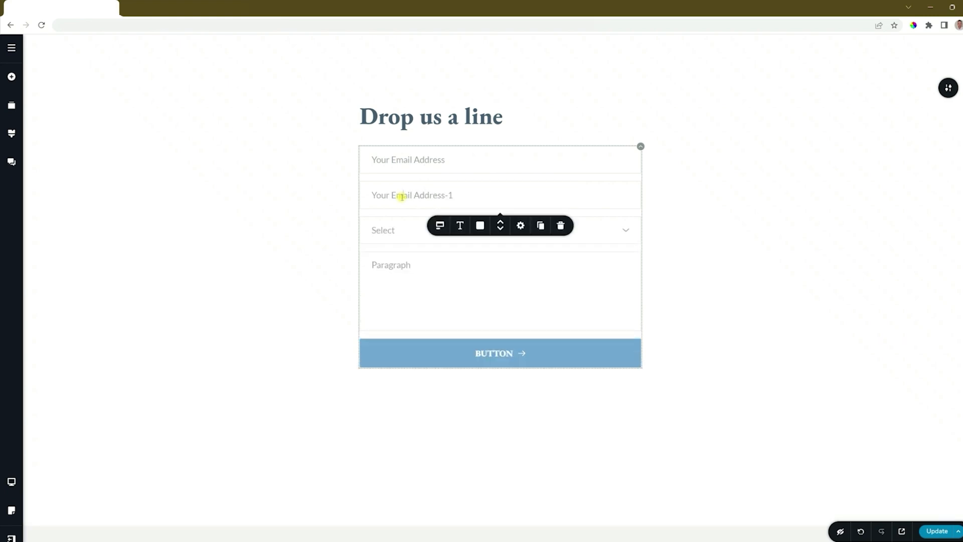
{"action": "left_click", "coordinate": [441, 226]}
{"action": "left_click", "coordinate": [483, 275]}
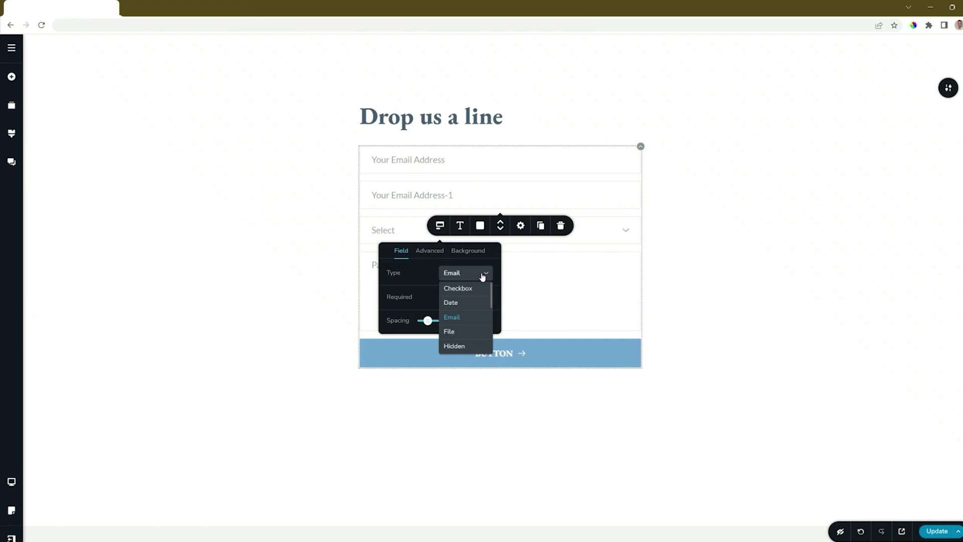
{"action": "scroll", "coordinate": [483, 276], "scroll_direction": "down", "scroll_amount": 2}
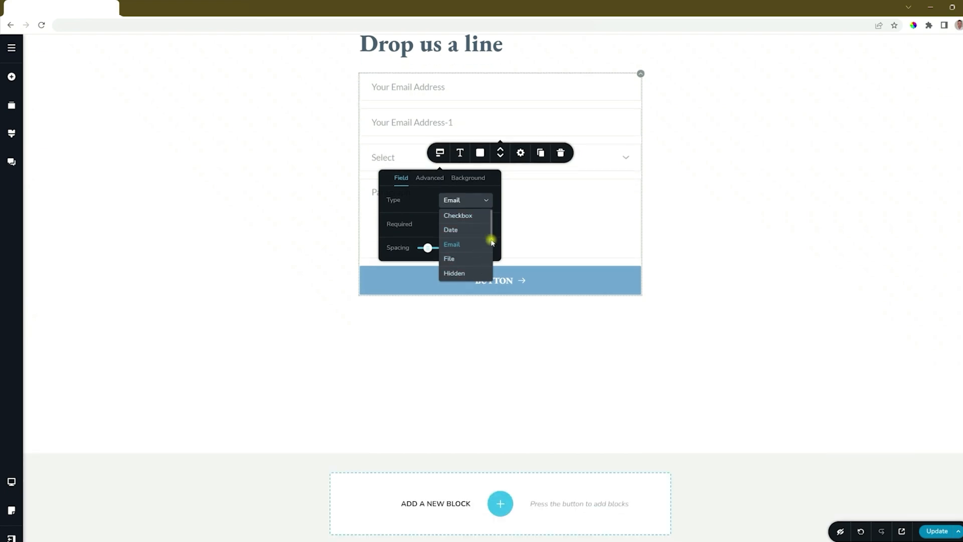
{"action": "left_click_drag", "start_coordinate": [492, 234], "coordinate": [491, 276]}
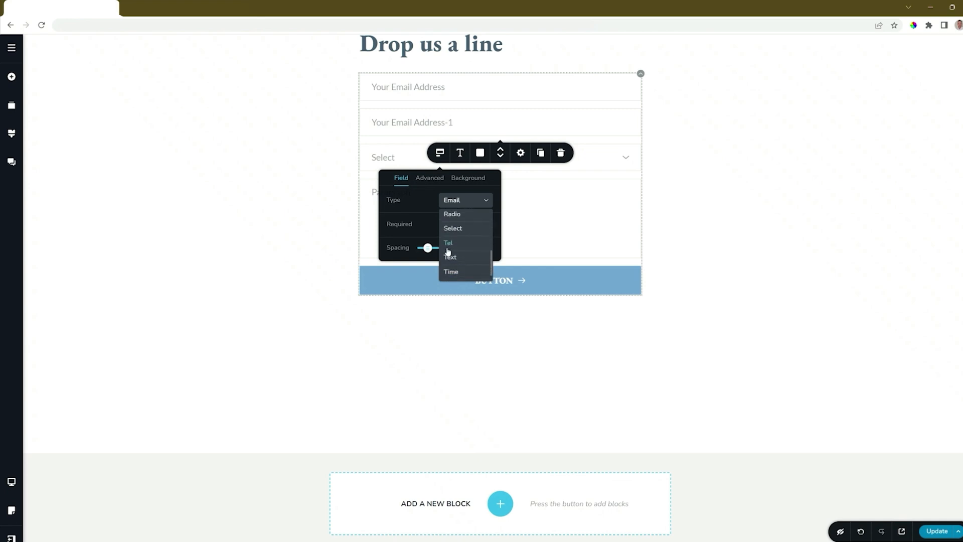
{"action": "left_click", "coordinate": [454, 261]}
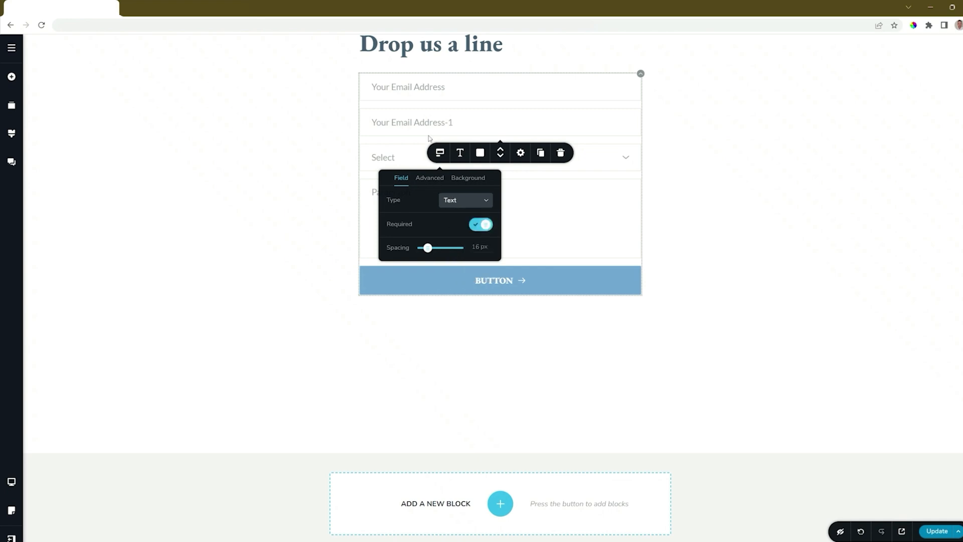
Relabel the duplicated field 'Your Name'
{"action": "left_click", "coordinate": [415, 122]}
{"action": "triple_click", "coordinate": [412, 121]}
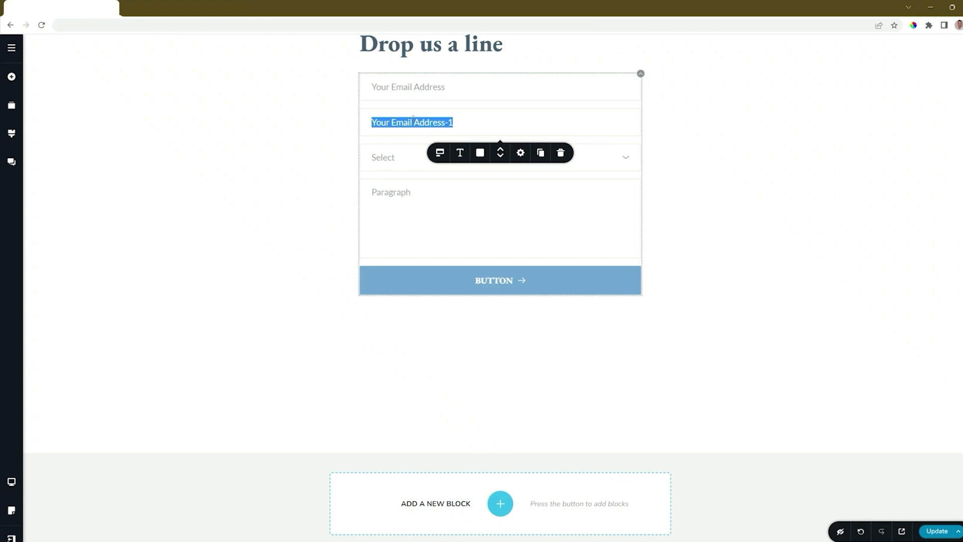
{"action": "type", "text": "Your Name"}
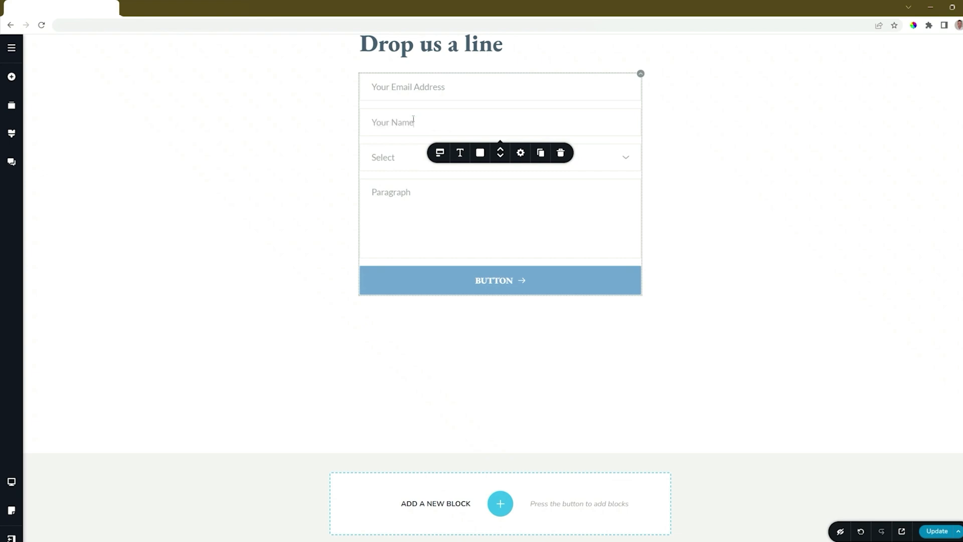
Delete the Select dropdown field and replace the 'Paragraph' placeholder with 'Your Message'
{"action": "left_click", "coordinate": [395, 160]}
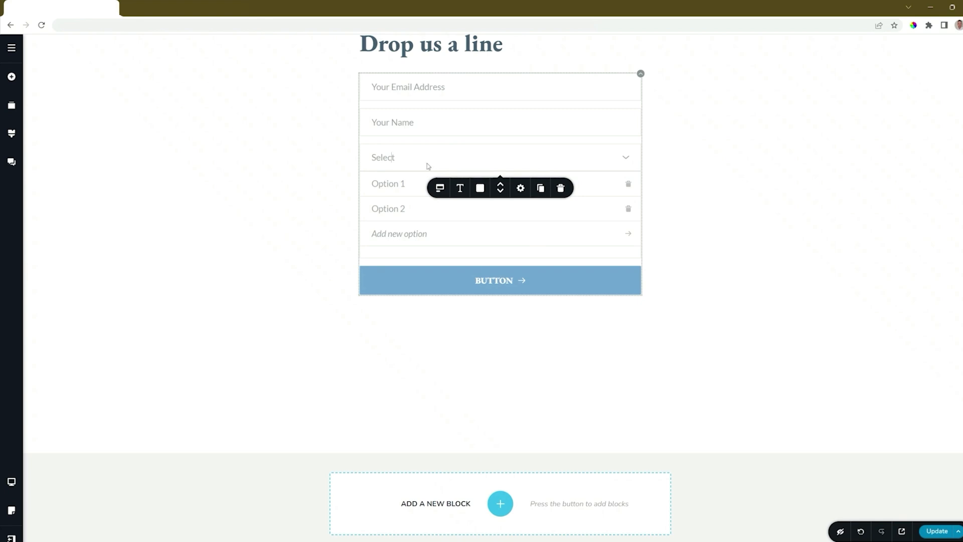
{"action": "left_click", "coordinate": [561, 189]}
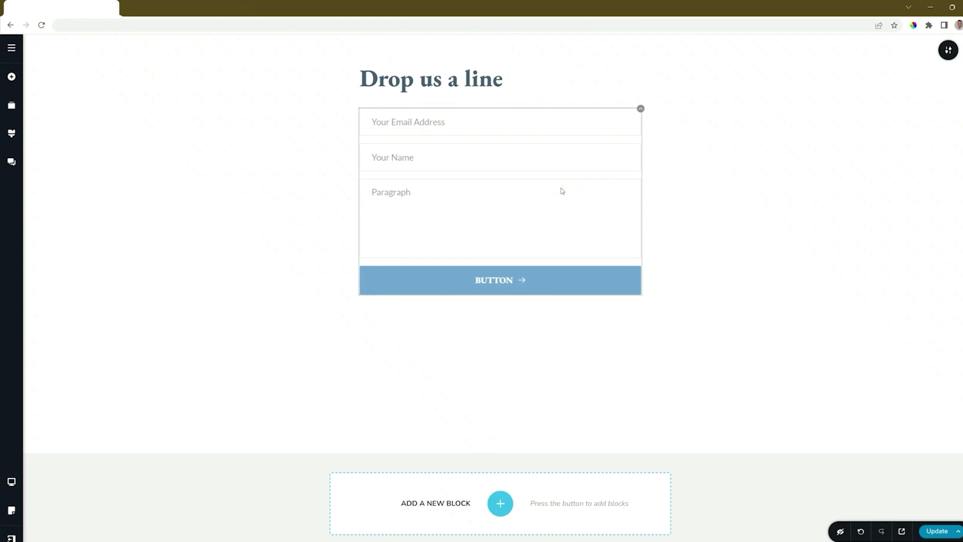
{"action": "left_click", "coordinate": [392, 195]}
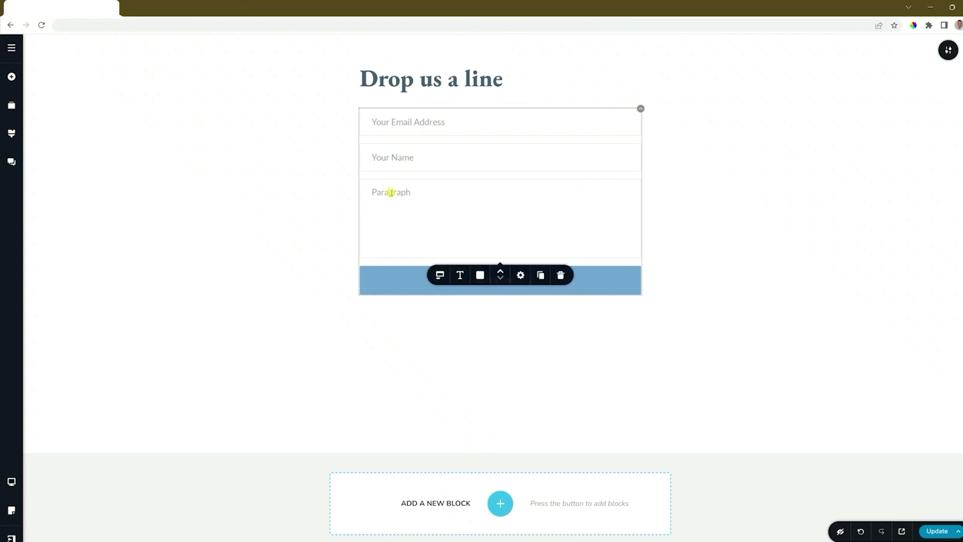
{"action": "left_click", "coordinate": [440, 276]}
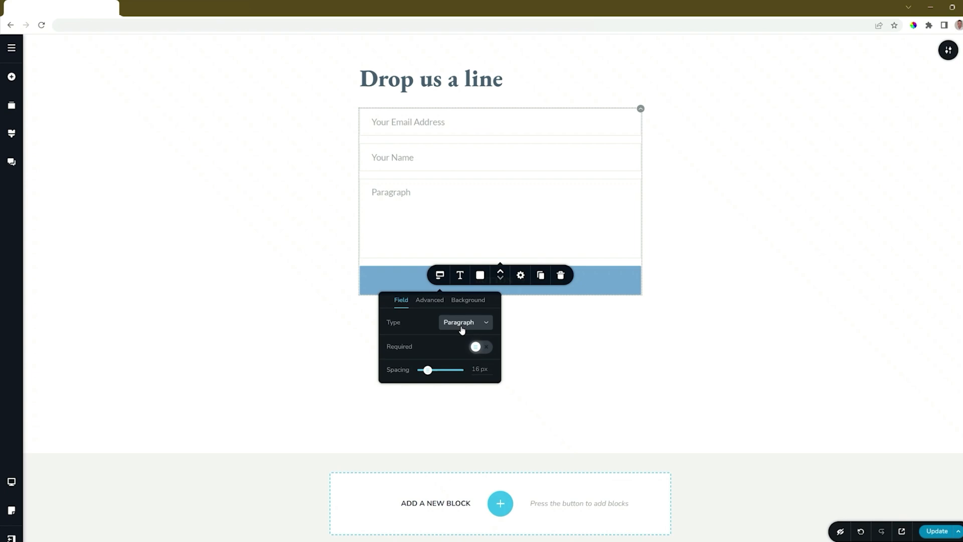
{"action": "left_click", "coordinate": [389, 192]}
{"action": "double_click", "coordinate": [389, 192]}
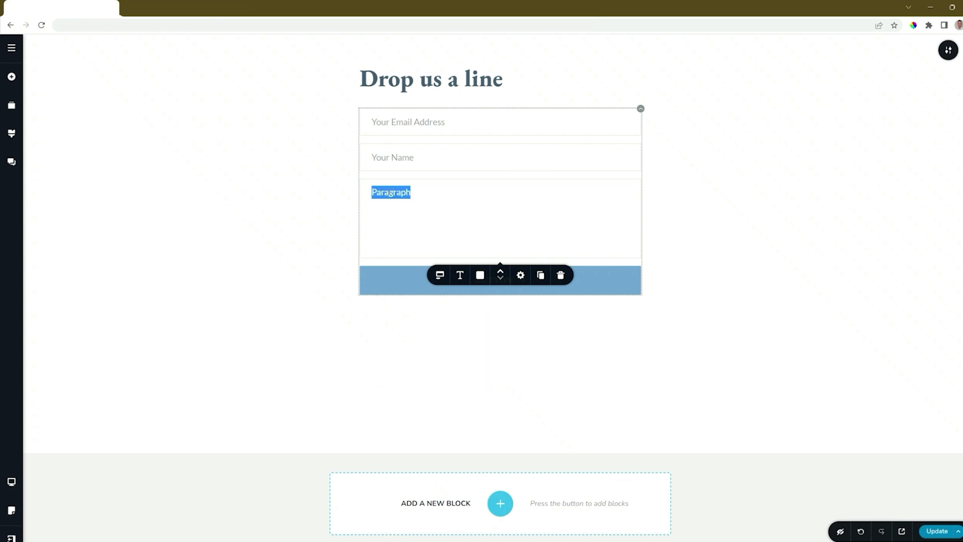
{"action": "type", "text": "Your Message"}
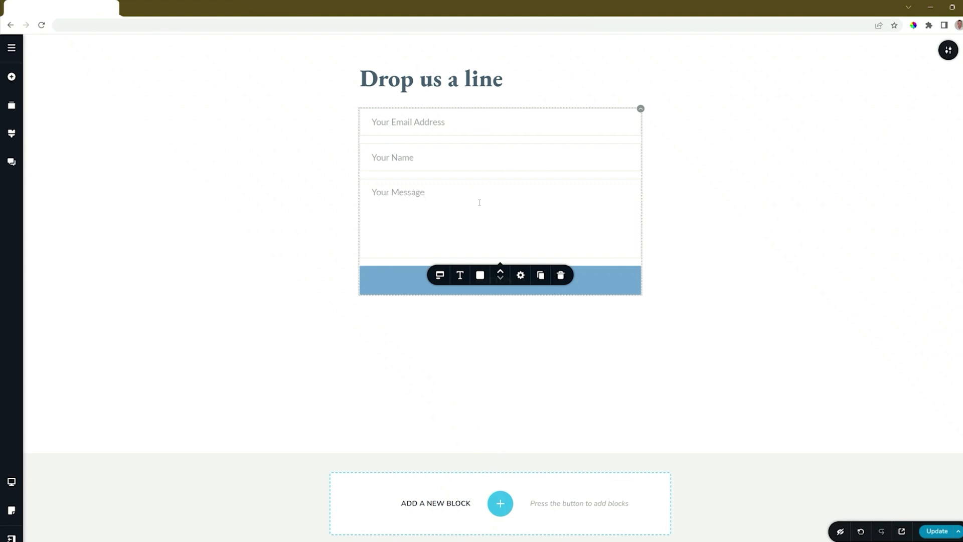
Move the message field up and back, keeping it below 'Your Name'
{"action": "left_click", "coordinate": [501, 272]}
{"action": "left_click", "coordinate": [500, 272]}
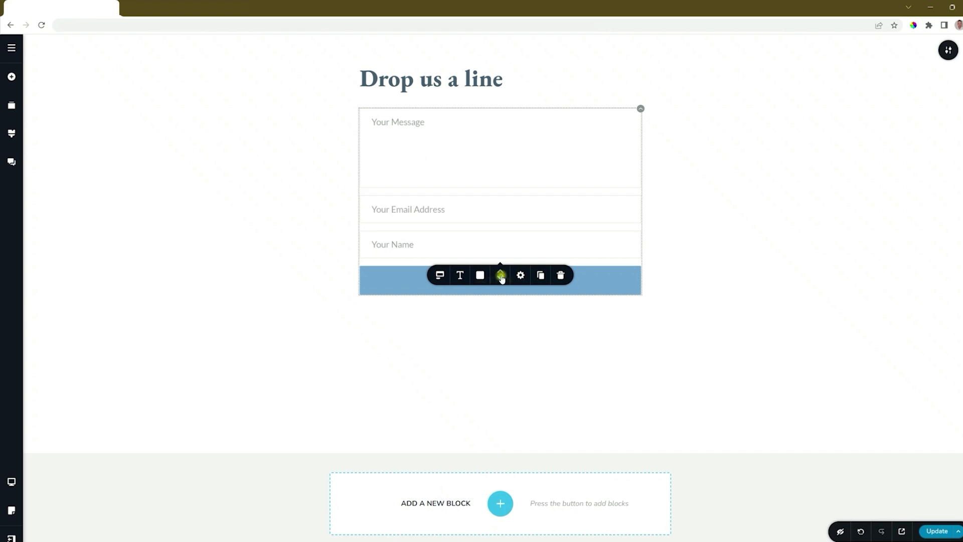
{"action": "left_click", "coordinate": [502, 279]}
{"action": "left_click", "coordinate": [501, 278]}
Set the form fields' font to Montserrat
{"action": "left_click", "coordinate": [460, 275]}
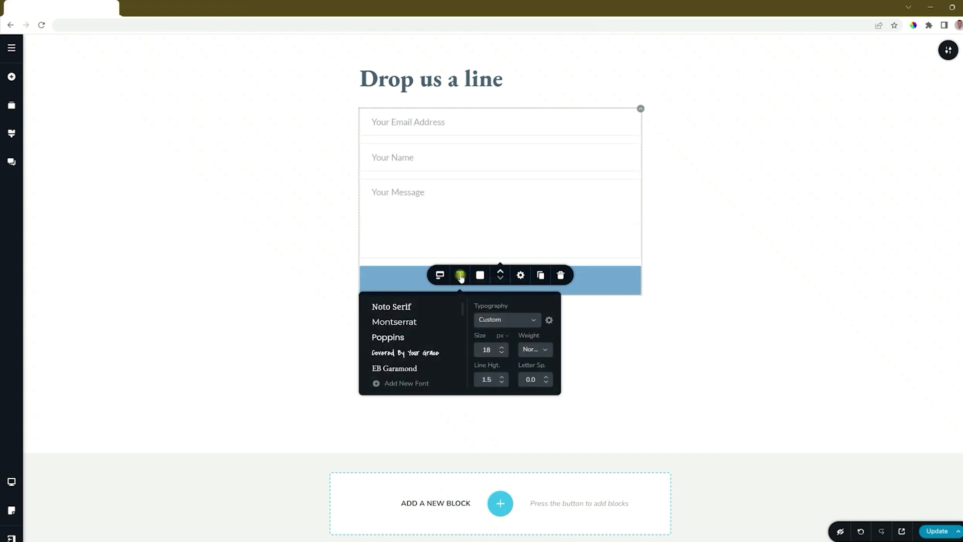
{"action": "left_click", "coordinate": [381, 307]}
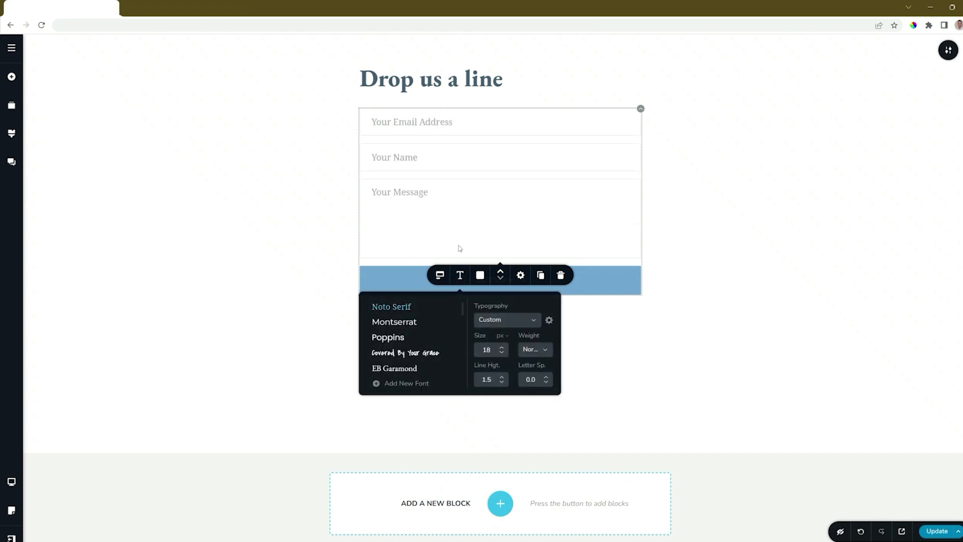
{"action": "left_click", "coordinate": [406, 322]}
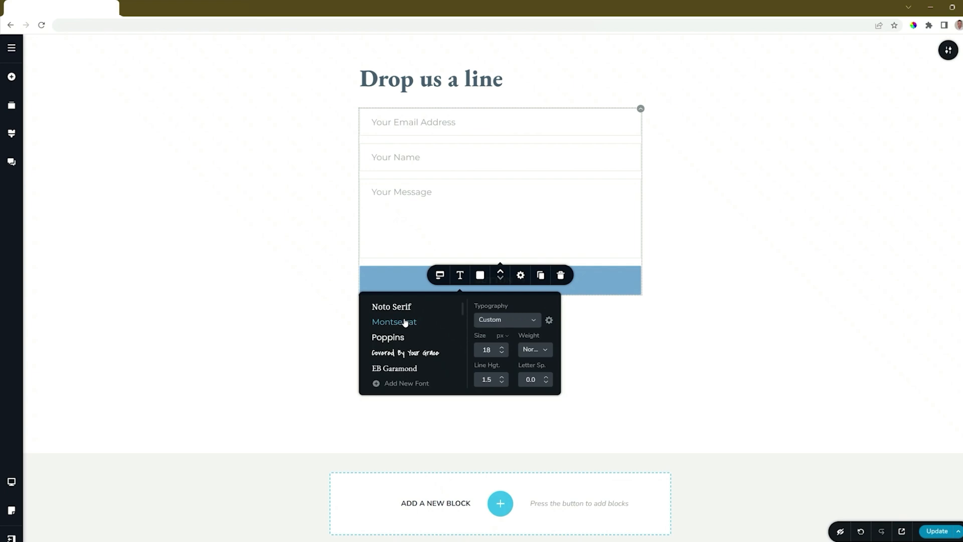
Give the fields a blue background, white text and border style None
{"action": "left_click", "coordinate": [479, 275]}
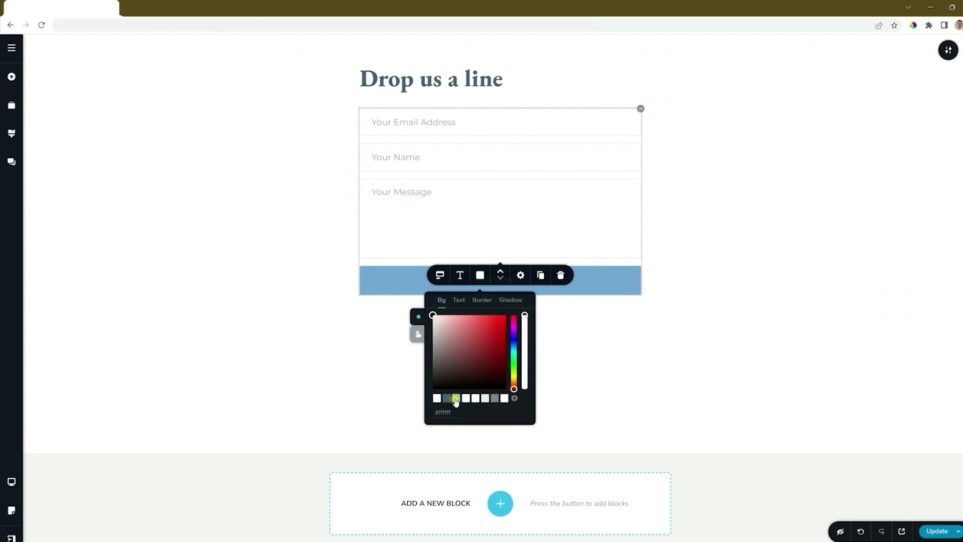
{"action": "left_click", "coordinate": [456, 399]}
{"action": "left_click", "coordinate": [459, 300]}
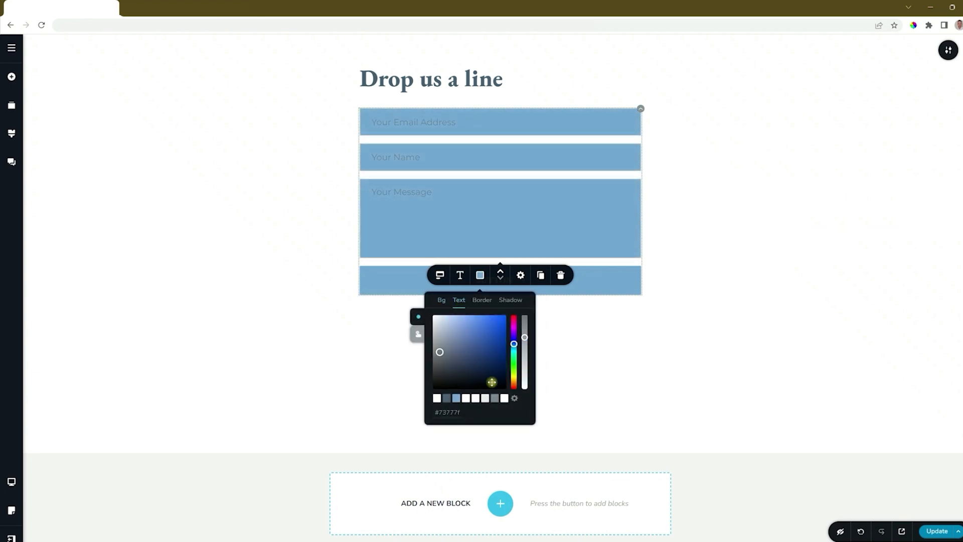
{"action": "left_click", "coordinate": [504, 398]}
{"action": "left_click", "coordinate": [482, 300]}
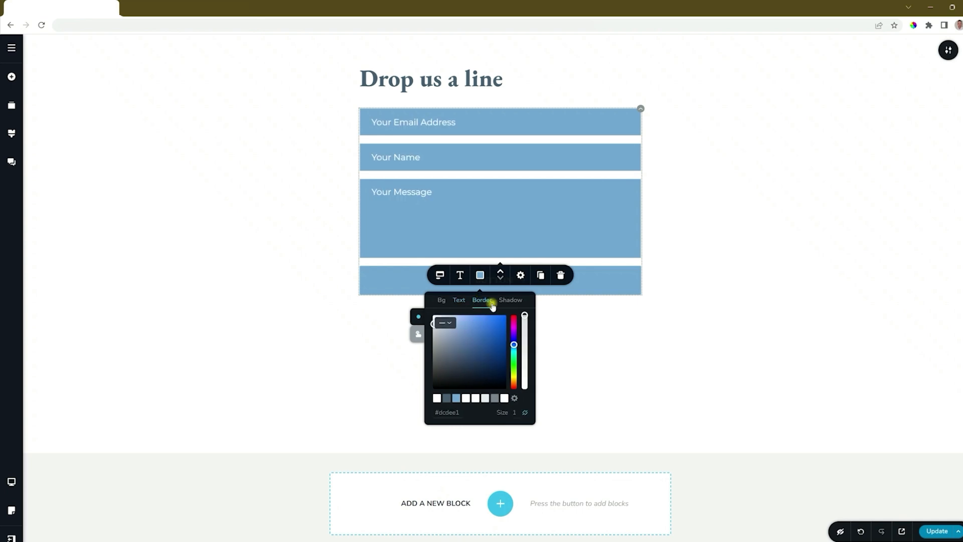
{"action": "left_click", "coordinate": [446, 323]}
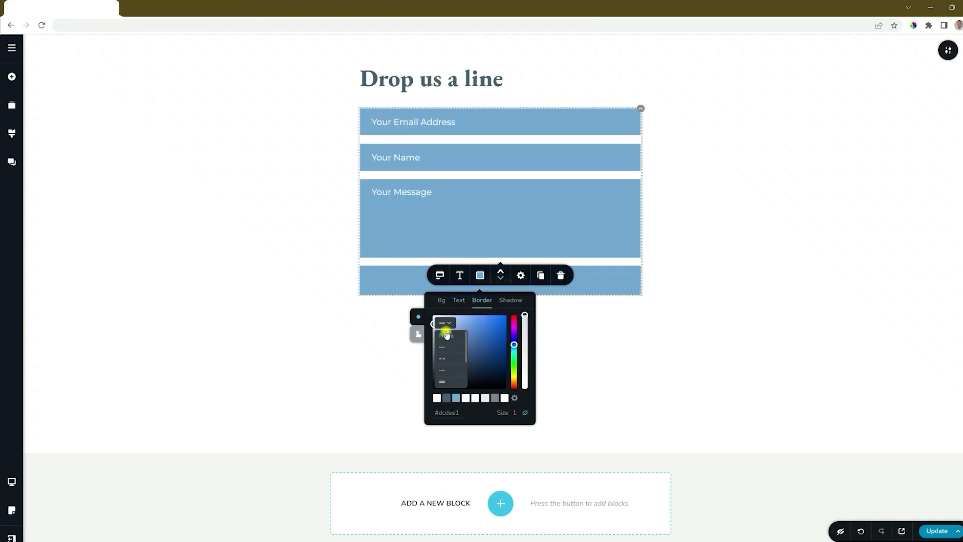
{"action": "left_click", "coordinate": [447, 332]}
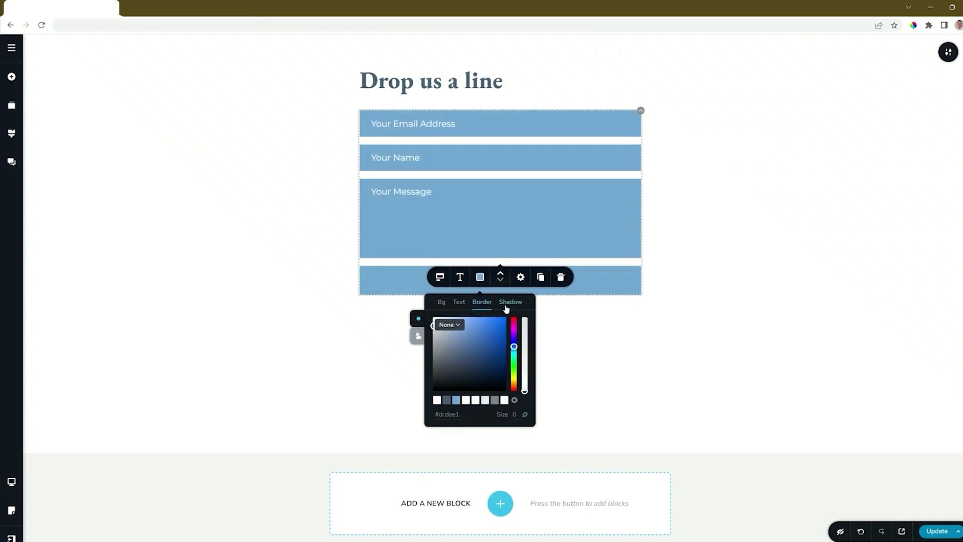
{"action": "left_click", "coordinate": [419, 335]}
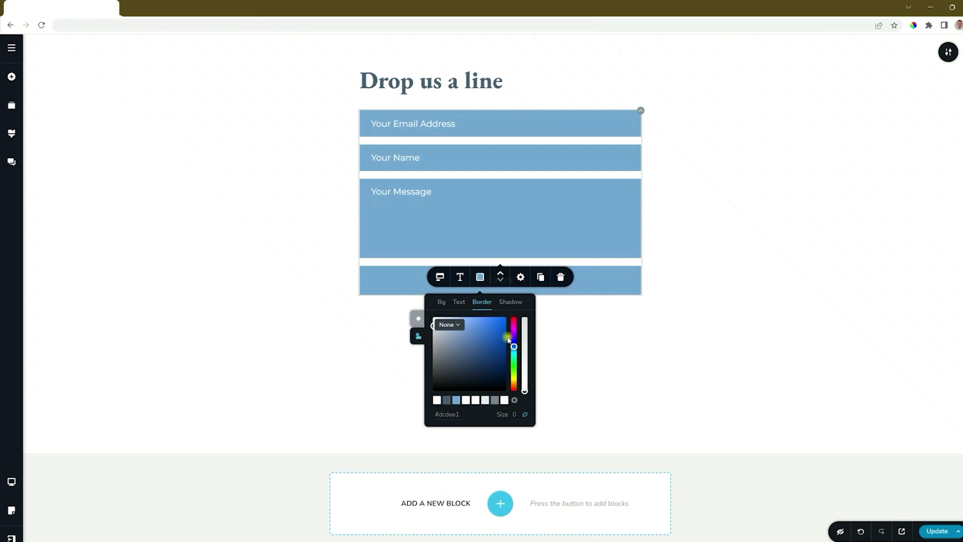
{"action": "left_click", "coordinate": [418, 324]}
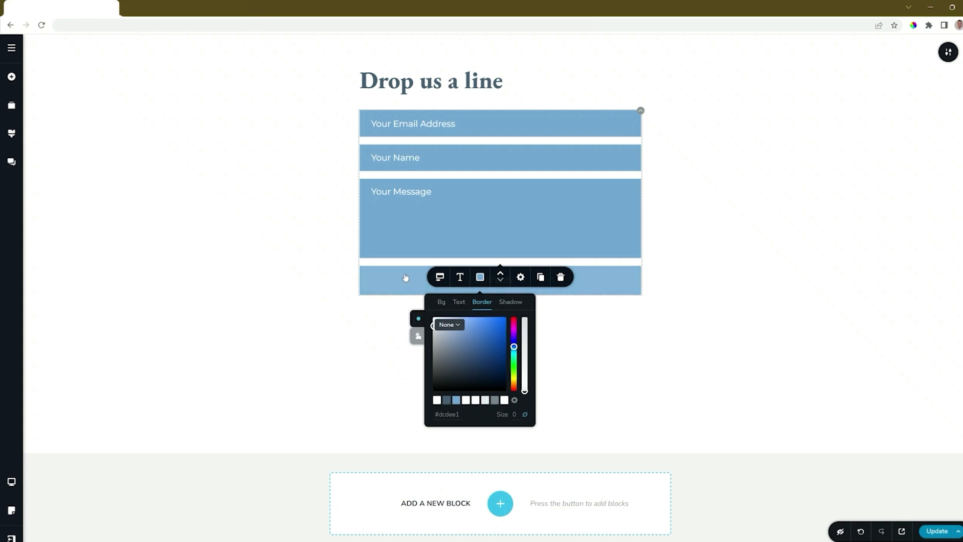
{"action": "left_click", "coordinate": [604, 288]}
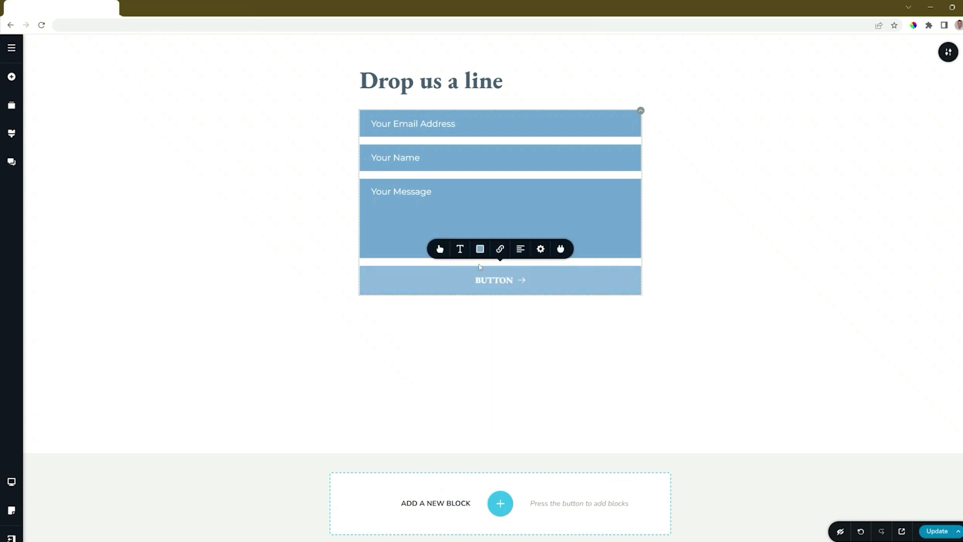
Set the submit button to the small (S) size
{"action": "left_click", "coordinate": [440, 248]}
{"action": "left_click", "coordinate": [430, 171]}
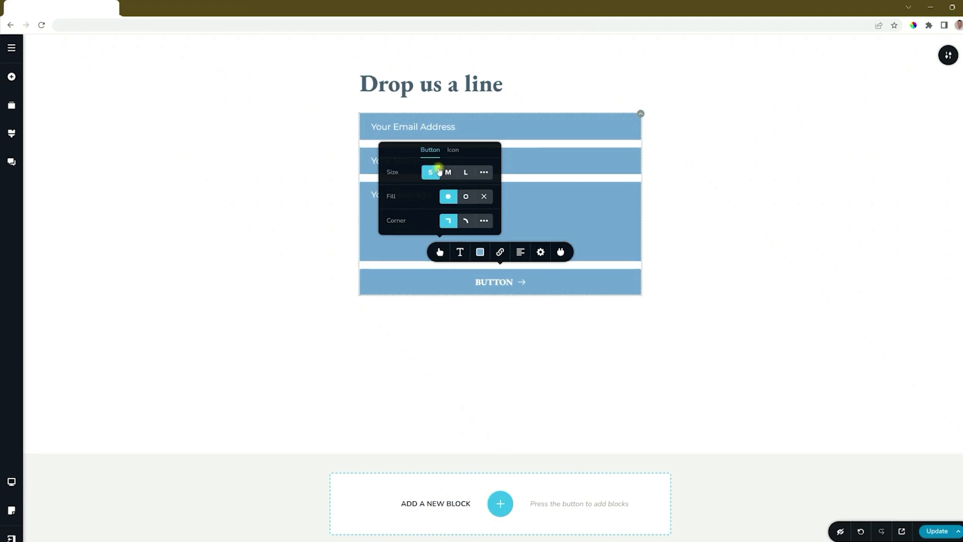
{"action": "left_click", "coordinate": [448, 171]}
{"action": "left_click", "coordinate": [466, 169]}
{"action": "left_click", "coordinate": [485, 167]}
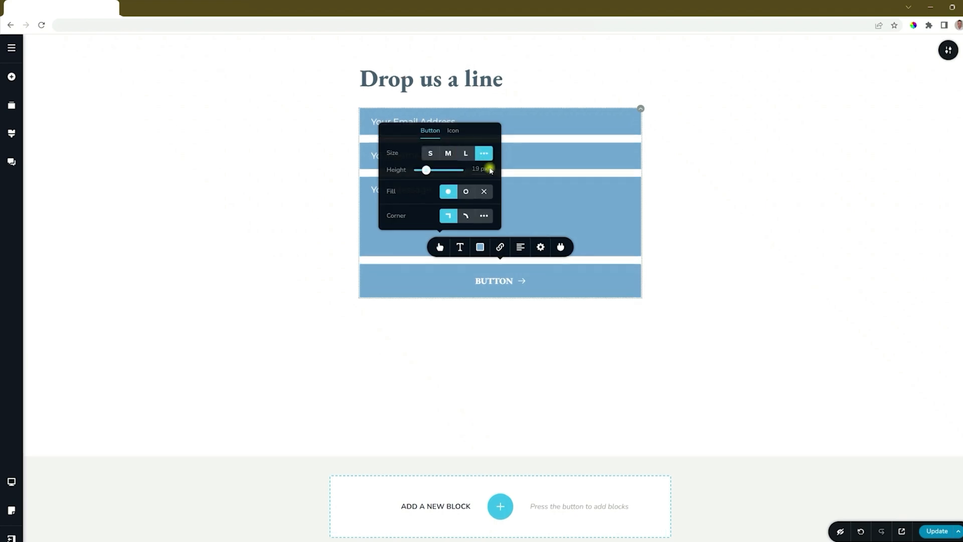
{"action": "mouse_move", "coordinate": [426, 170]}
{"action": "left_mouse_down"}
{"action": "mouse_move", "coordinate": [439, 170]}
{"action": "mouse_move", "coordinate": [424, 170]}
{"action": "left_mouse_up"}
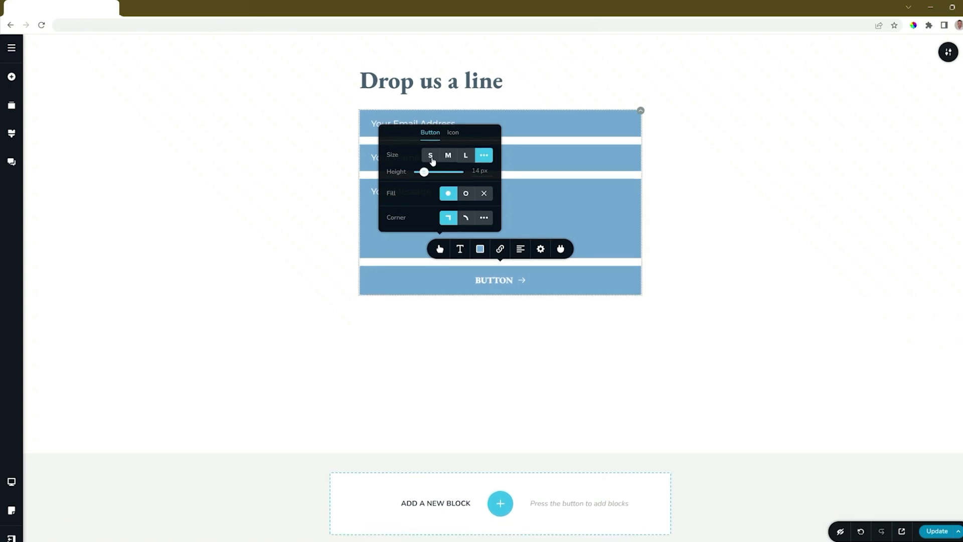
{"action": "left_click", "coordinate": [432, 155]}
Give the button a solid fill and square corners
{"action": "left_click", "coordinate": [466, 196]}
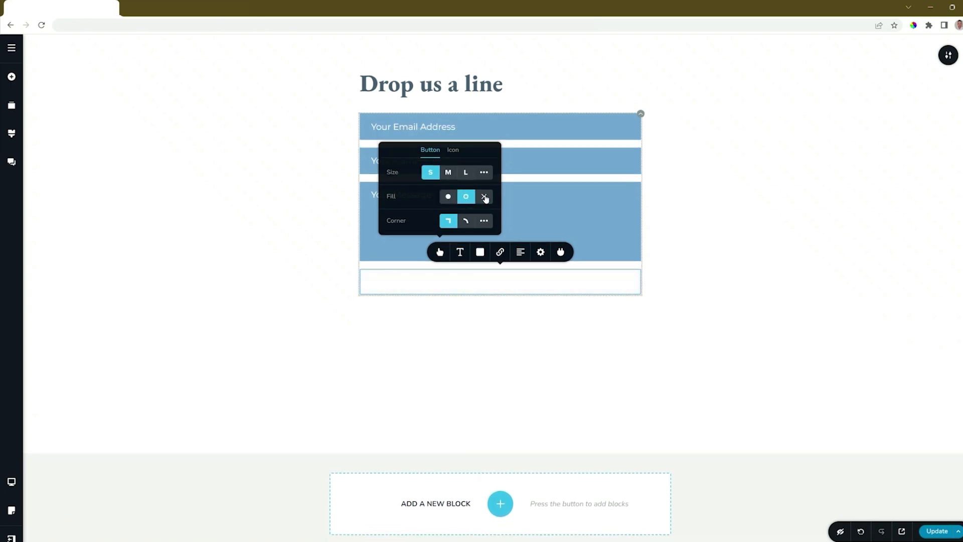
{"action": "left_click", "coordinate": [484, 196]}
{"action": "left_click", "coordinate": [451, 198]}
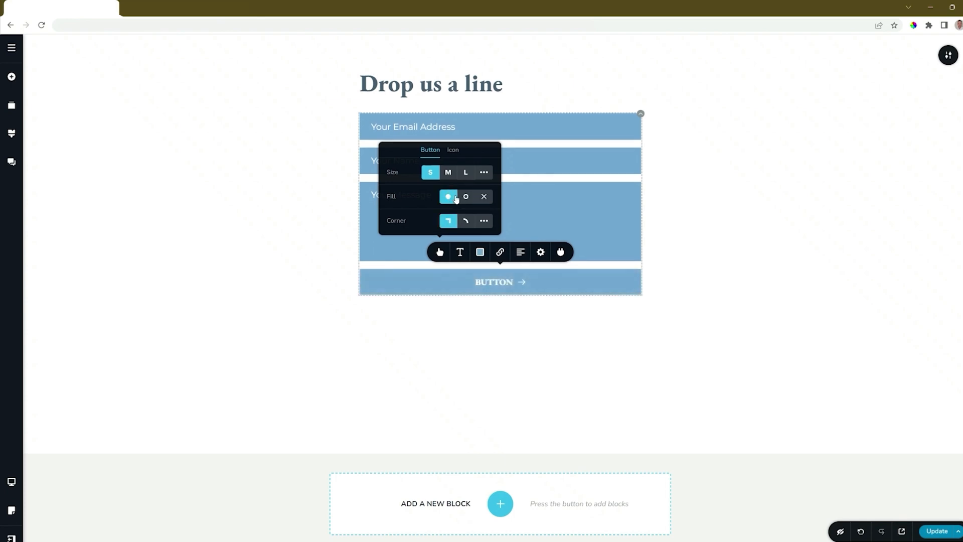
{"action": "left_click", "coordinate": [466, 222]}
{"action": "left_click", "coordinate": [451, 222]}
Remove the arrow icon from the button, leaving just 'BUTTON'
{"action": "left_click", "coordinate": [453, 150]}
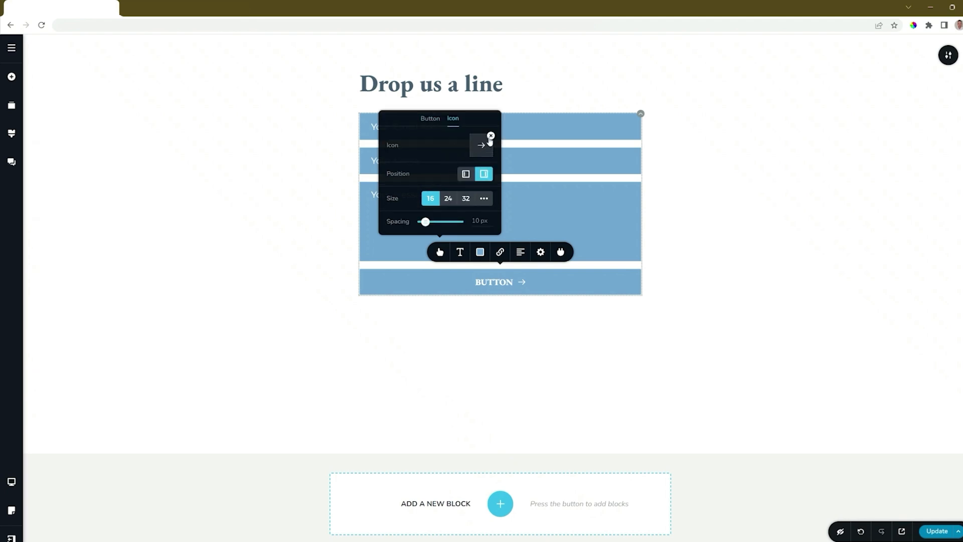
{"action": "left_click", "coordinate": [465, 173]}
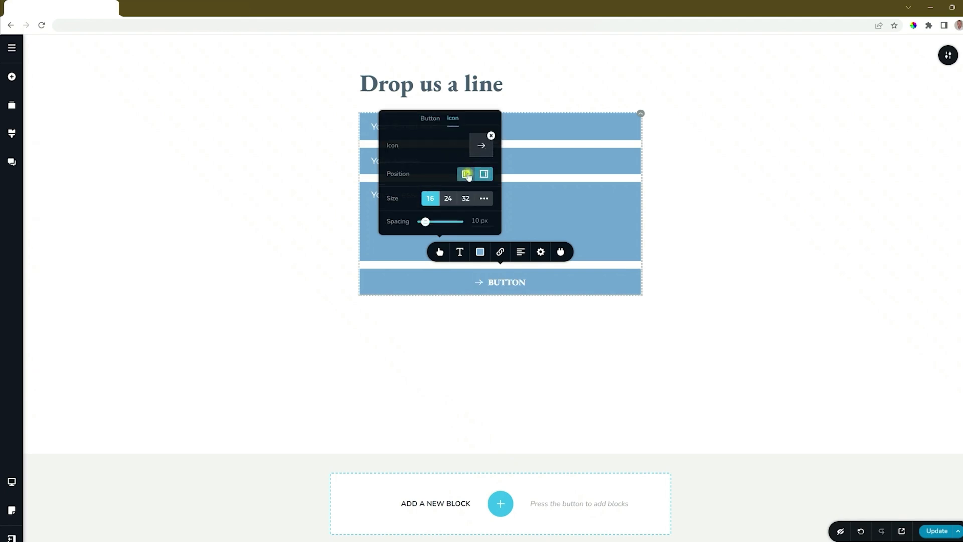
{"action": "left_click", "coordinate": [484, 174]}
{"action": "left_click", "coordinate": [491, 136]}
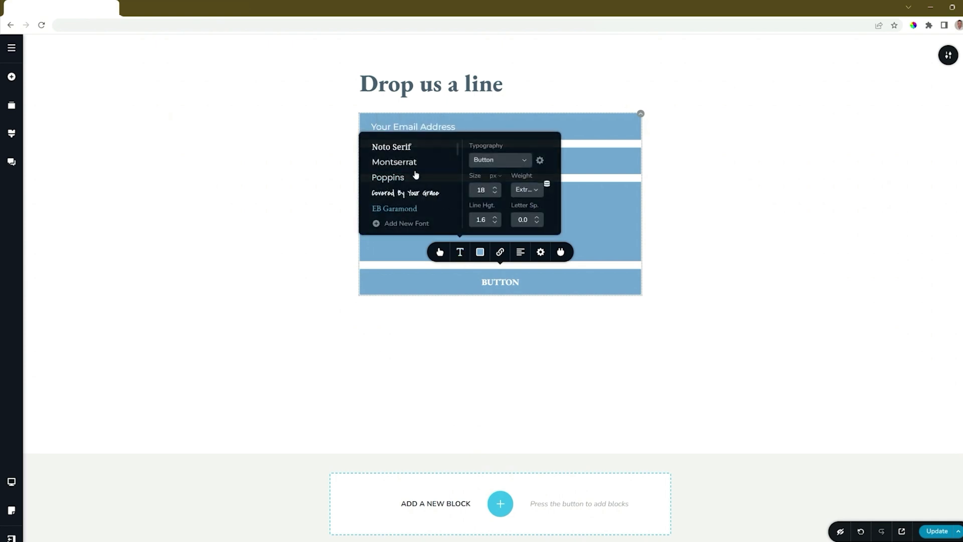
Give the button a Montserrat label and a dark #4A5F71 background
{"action": "left_click", "coordinate": [413, 164]}
{"action": "left_click", "coordinate": [481, 252]}
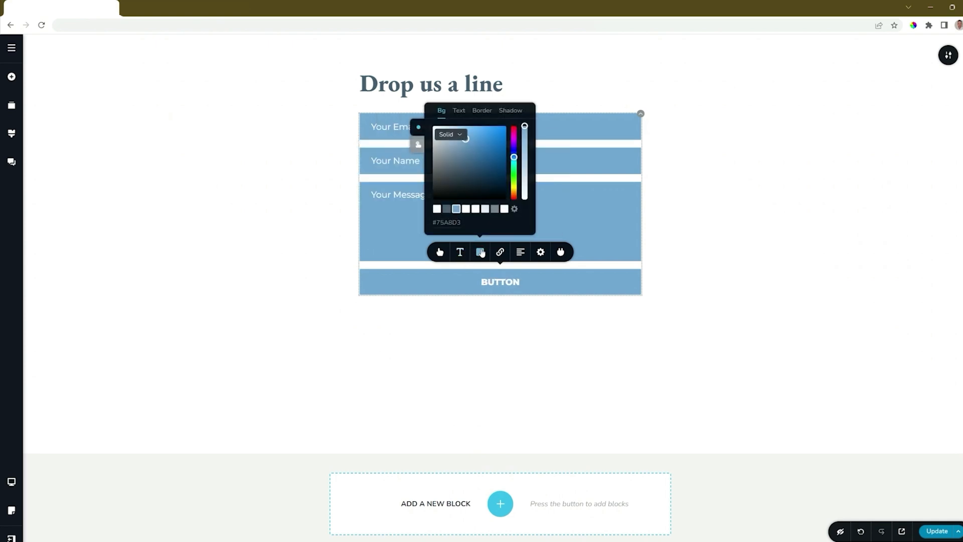
{"action": "left_click", "coordinate": [446, 209]}
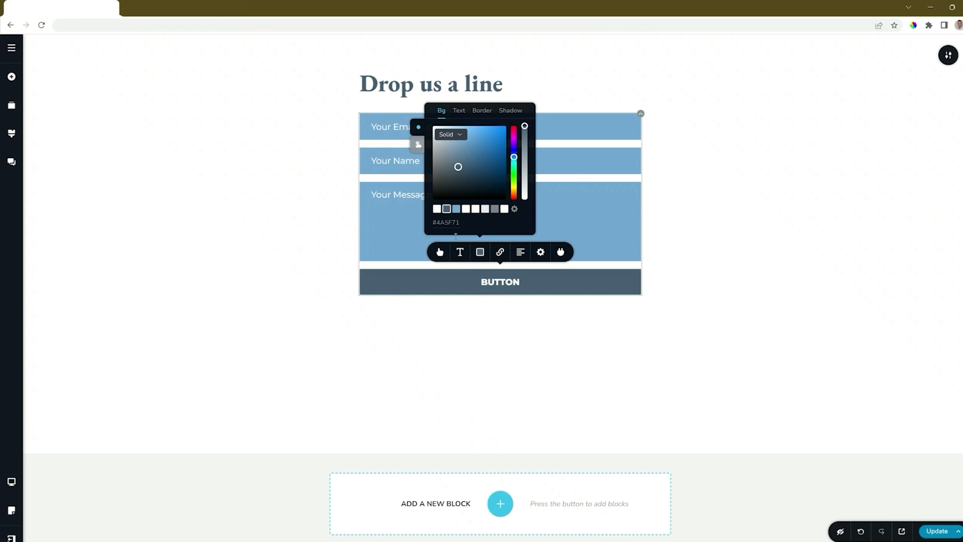
Narrow the button to 39% width and align it right
{"action": "left_click", "coordinate": [541, 253]}
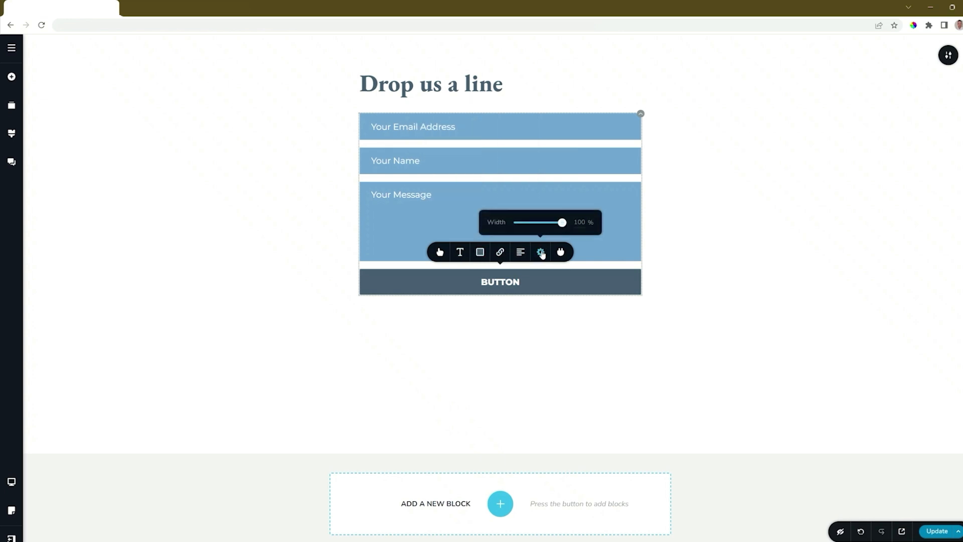
{"action": "left_click_drag", "start_coordinate": [561, 223], "coordinate": [535, 222]}
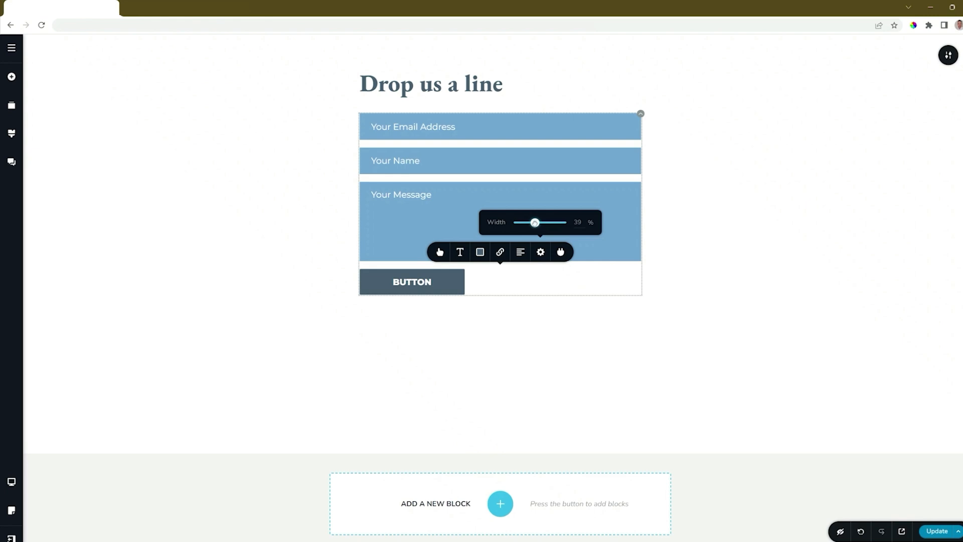
{"action": "left_click", "coordinate": [520, 252]}
{"action": "left_click", "coordinate": [522, 252]}
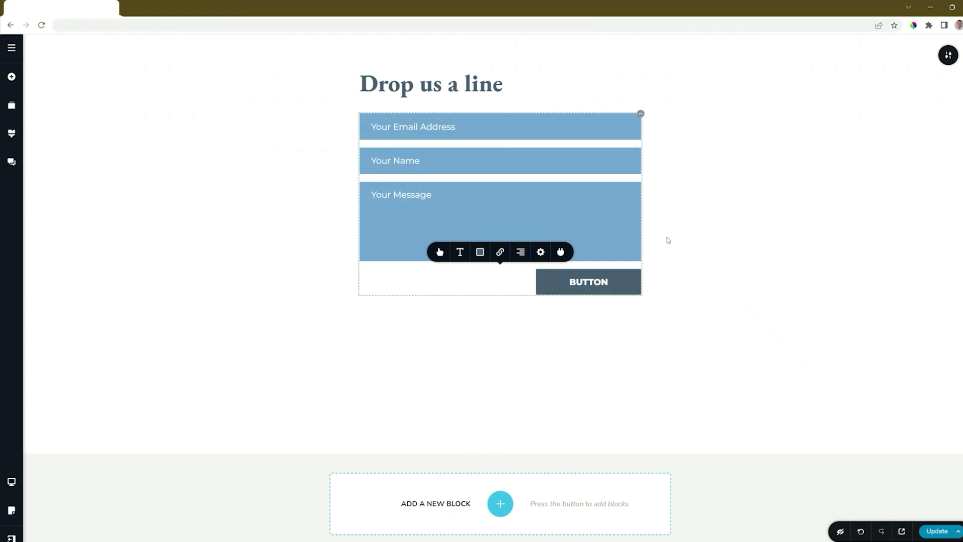
Review the form's after-submit message and redirect options, then Update the page
{"action": "left_click", "coordinate": [500, 253]}
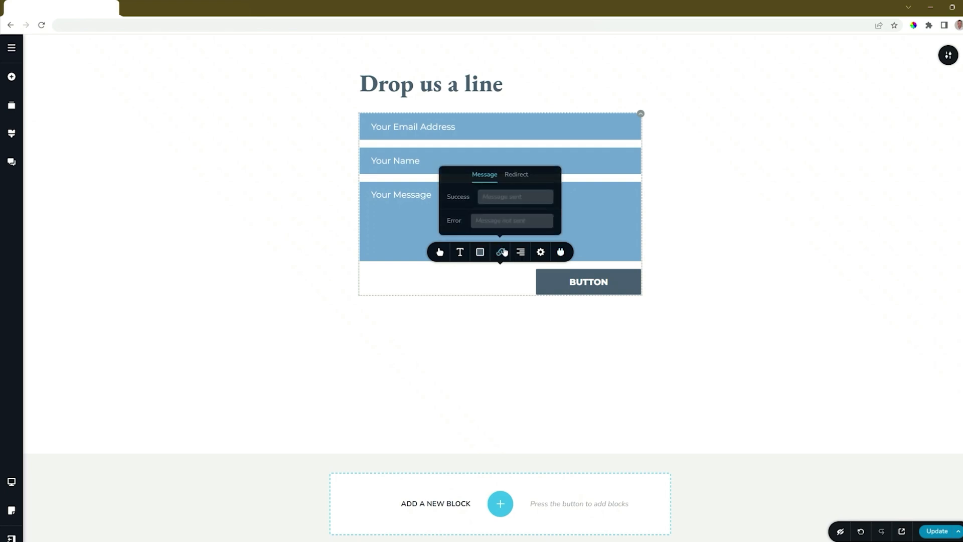
{"action": "left_click", "coordinate": [514, 175]}
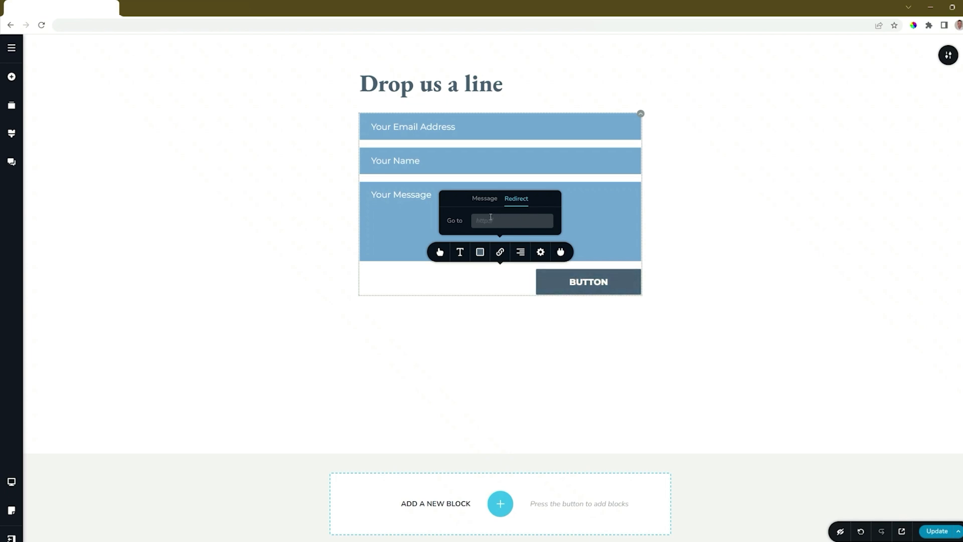
{"action": "left_click", "coordinate": [502, 255]}
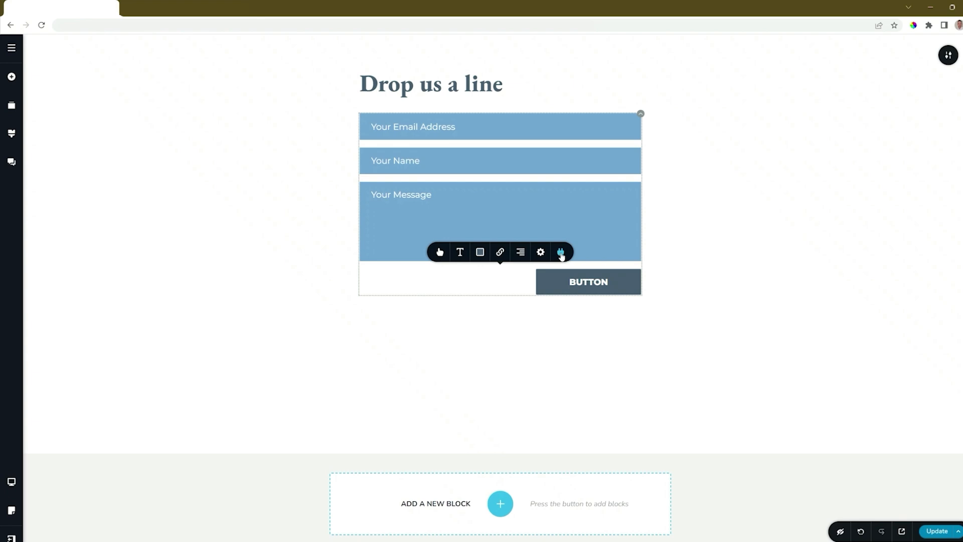
{"action": "left_click", "coordinate": [938, 532]}
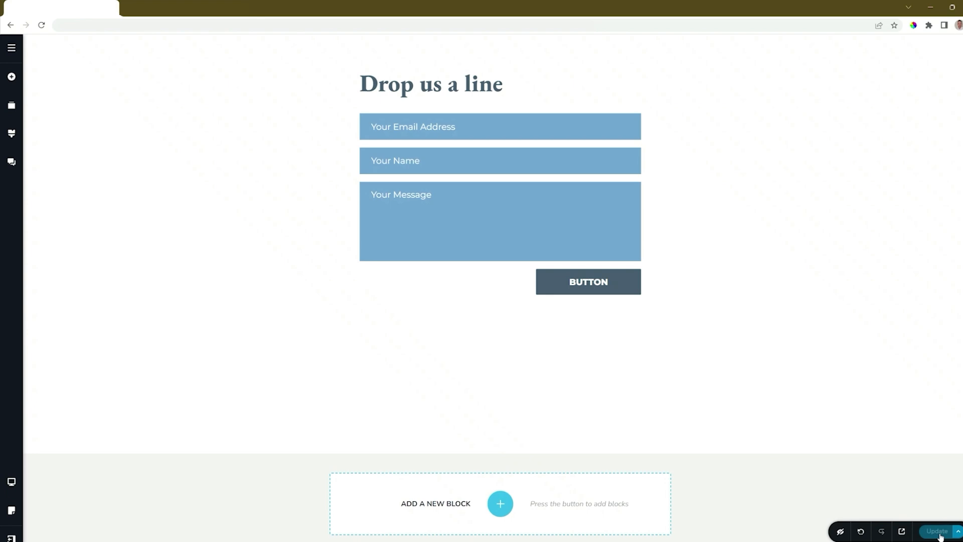
Leave the editor and return to the projects dashboard
{"action": "left_click", "coordinate": [11, 538]}
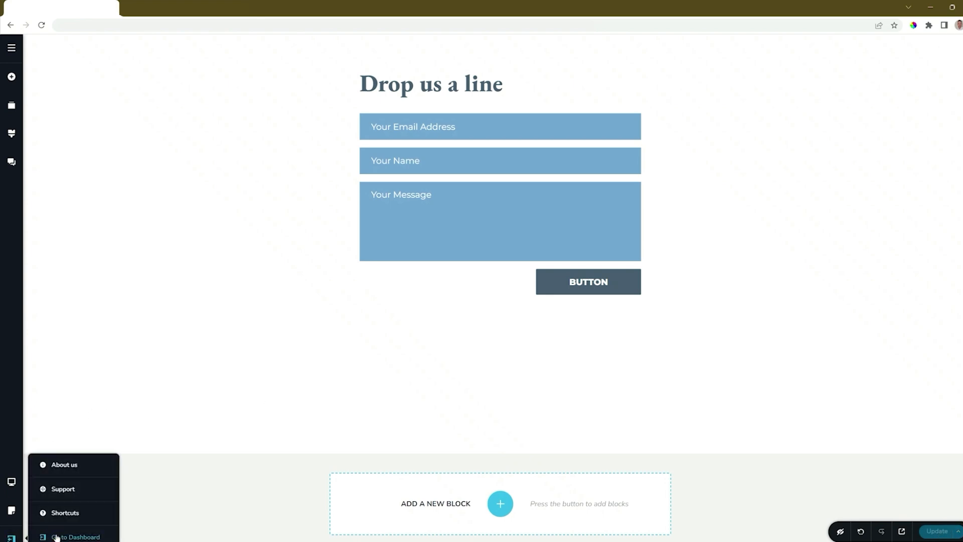
{"action": "left_click", "coordinate": [56, 535]}
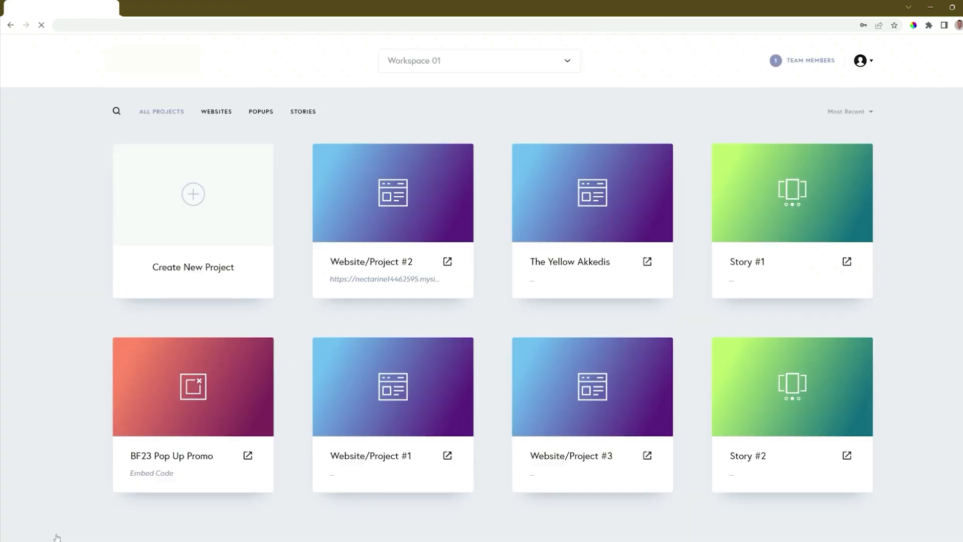
{"action": "mouse_move", "coordinate": [433, 244]}
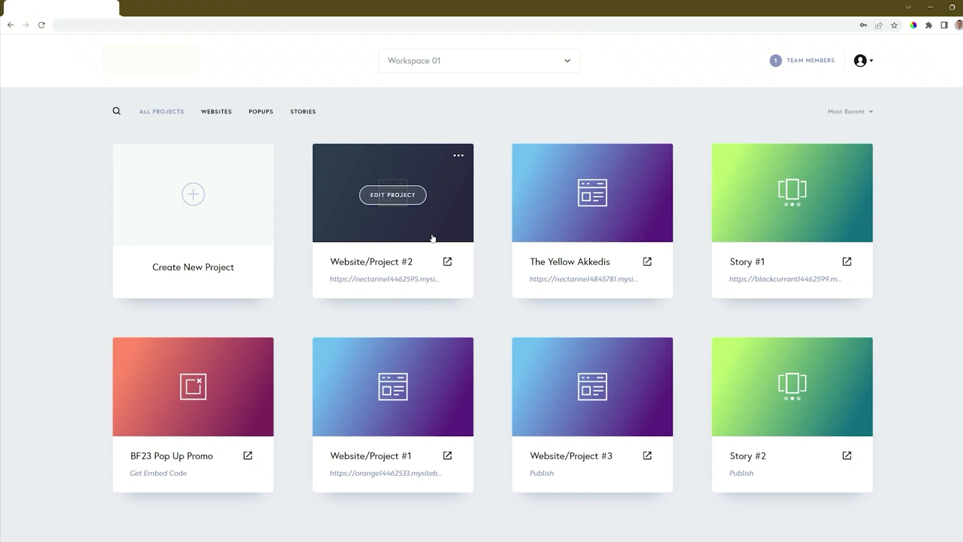
Check Website/Project #2's leads, which show none yet, then open its live site
{"action": "left_click", "coordinate": [459, 159]}
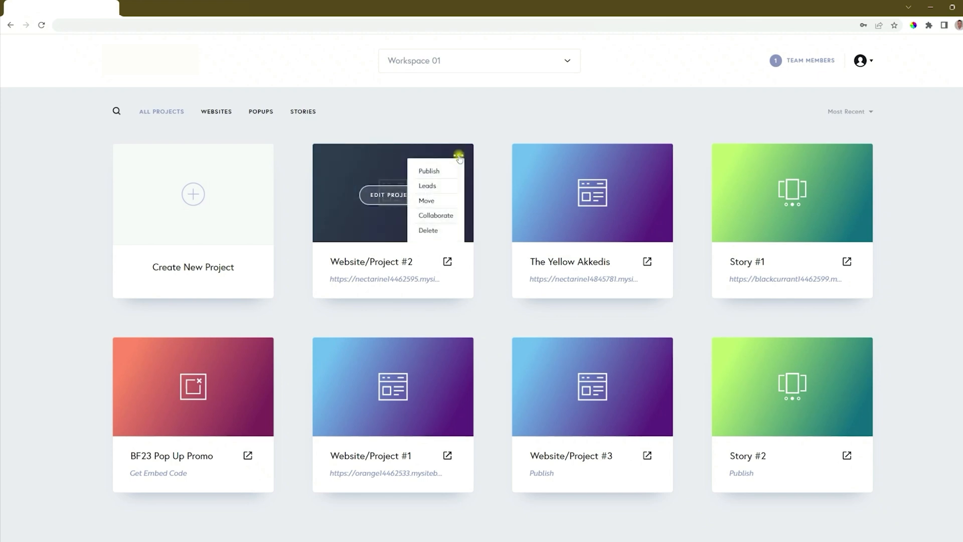
{"action": "left_click", "coordinate": [424, 186]}
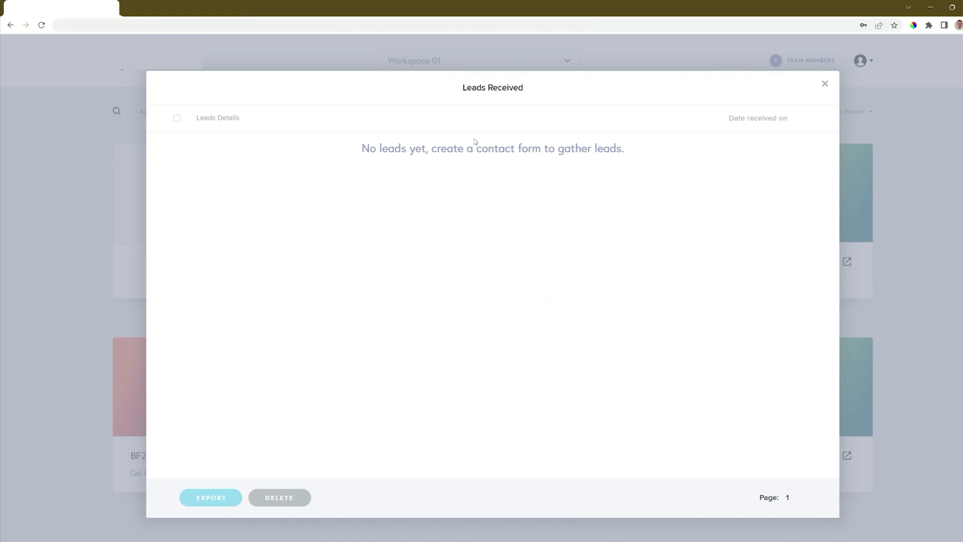
{"action": "key", "text": "Escape"}
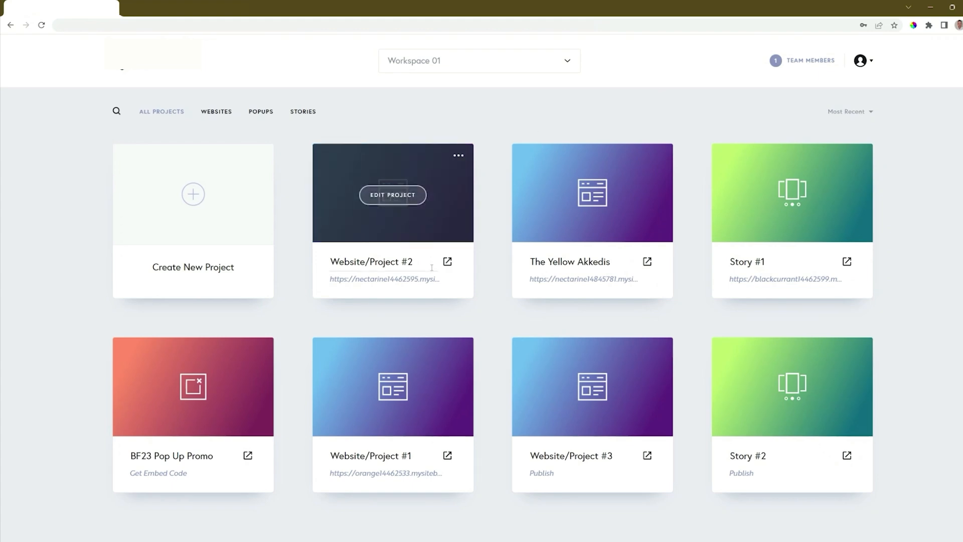
{"action": "left_click", "coordinate": [447, 262]}
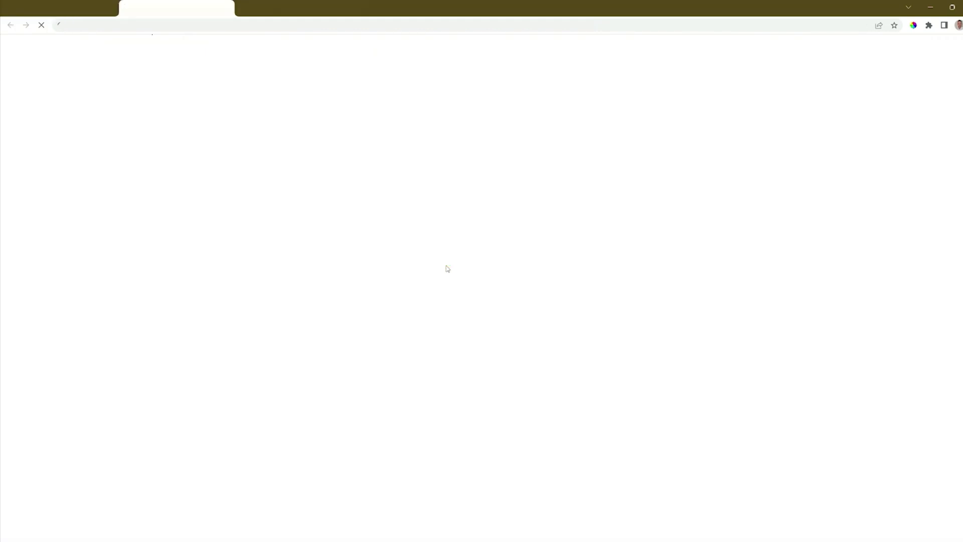
Fill the live 'Drop us a line' form with a test email, name and 'My Message', and submit it
{"action": "scroll", "coordinate": [447, 268], "scroll_direction": "down", "scroll_amount": 20}
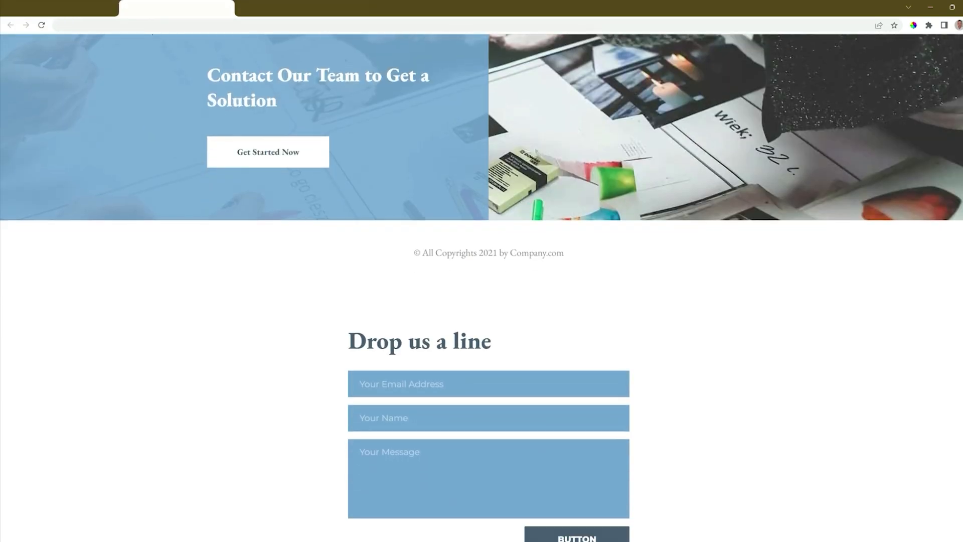
{"action": "scroll", "coordinate": [481, 271], "scroll_direction": "down", "scroll_amount": 3}
{"action": "left_click", "coordinate": [410, 226]}
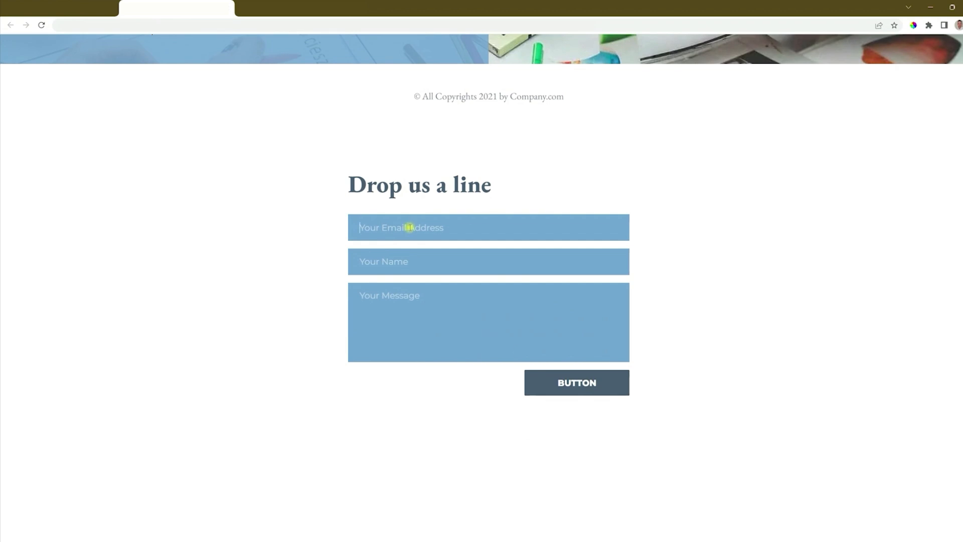
{"action": "type", "text": "info@email.com"}
{"action": "key", "text": "Tab"}
{"action": "type", "text": "Info Jo"}
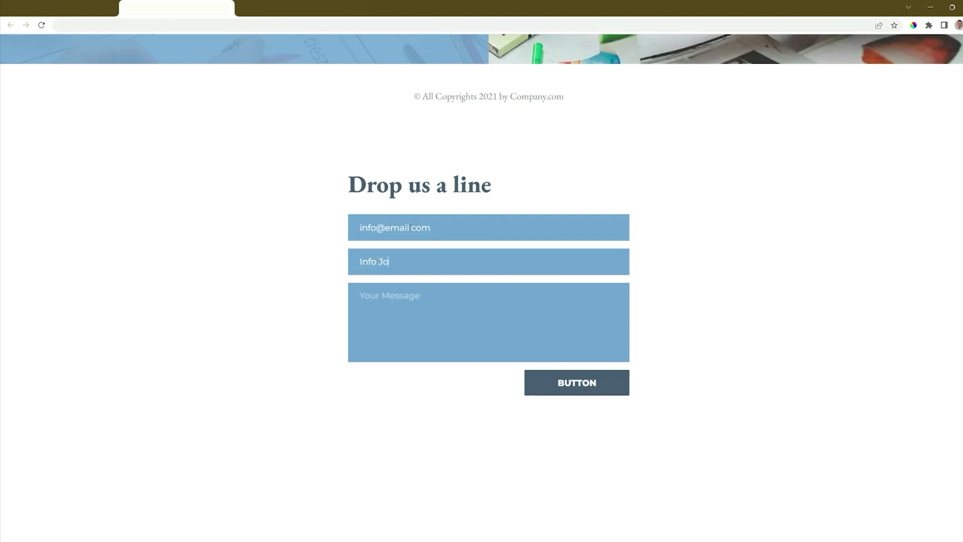
{"action": "type", "text": "eMy Message"}
{"action": "left_click", "coordinate": [587, 389]}
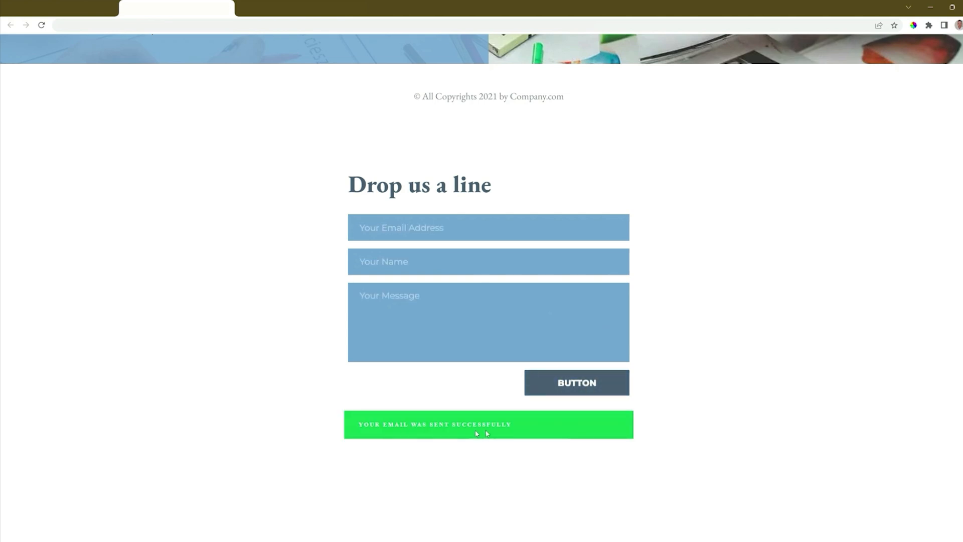
{"action": "left_click", "coordinate": [72, 1]}
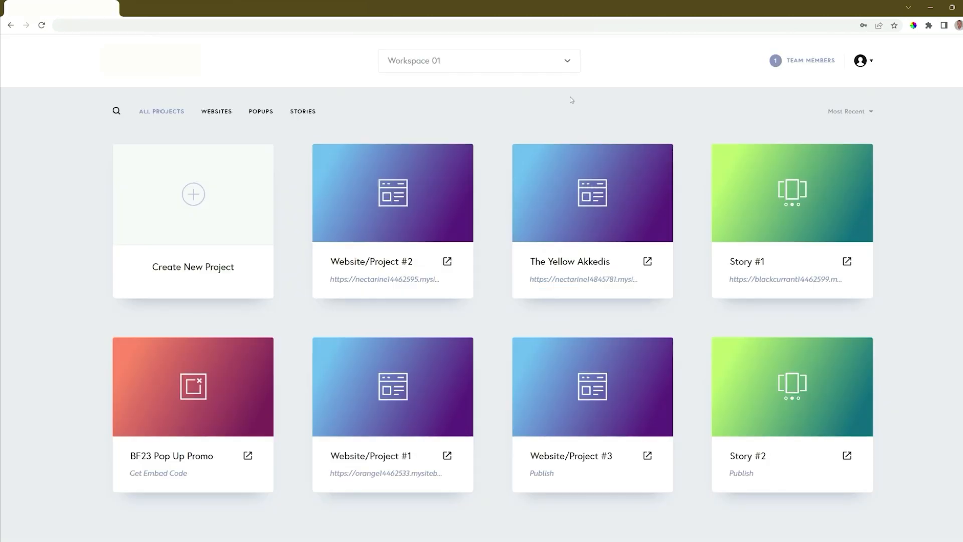
Open Website/Project #2's leads, select all of them to view the export formats, then close the list
{"action": "left_click", "coordinate": [458, 157]}
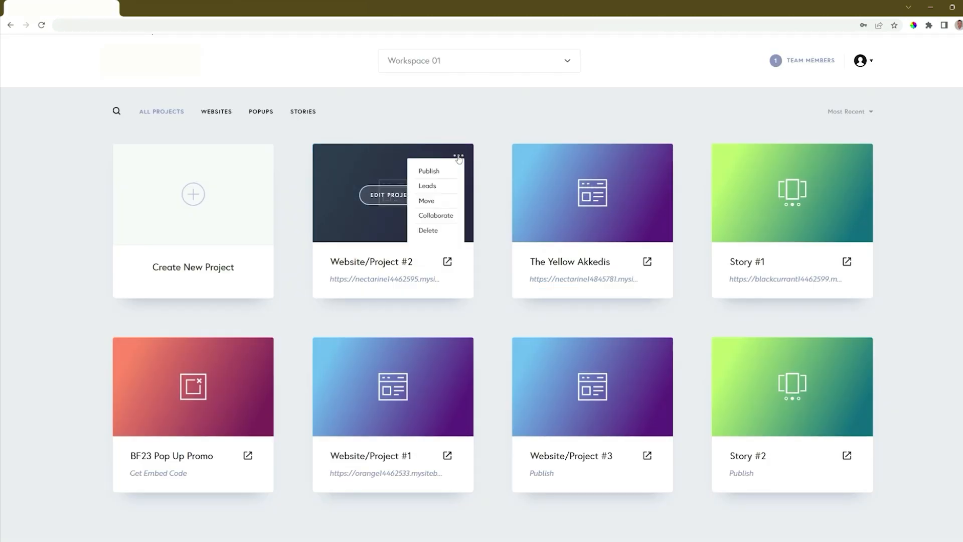
{"action": "left_click", "coordinate": [431, 185]}
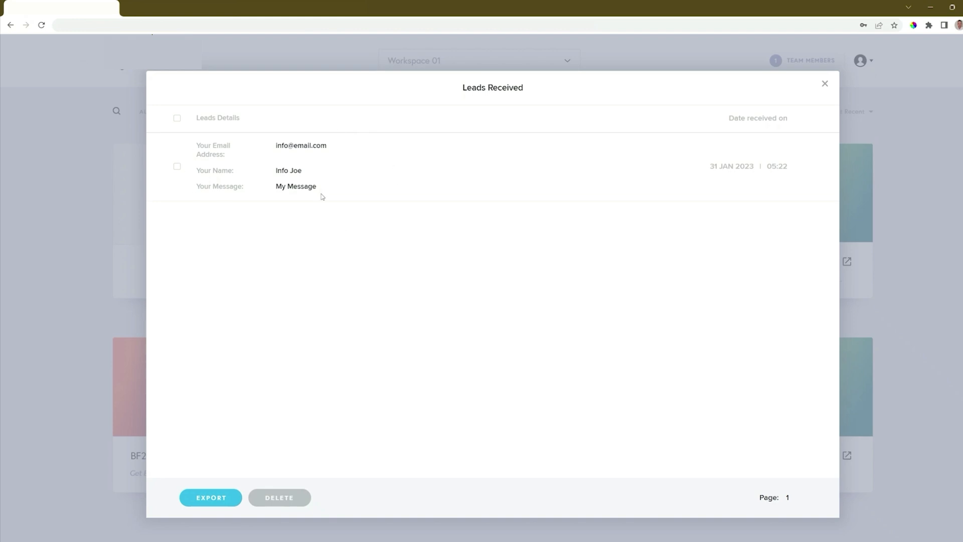
{"action": "left_click", "coordinate": [178, 119]}
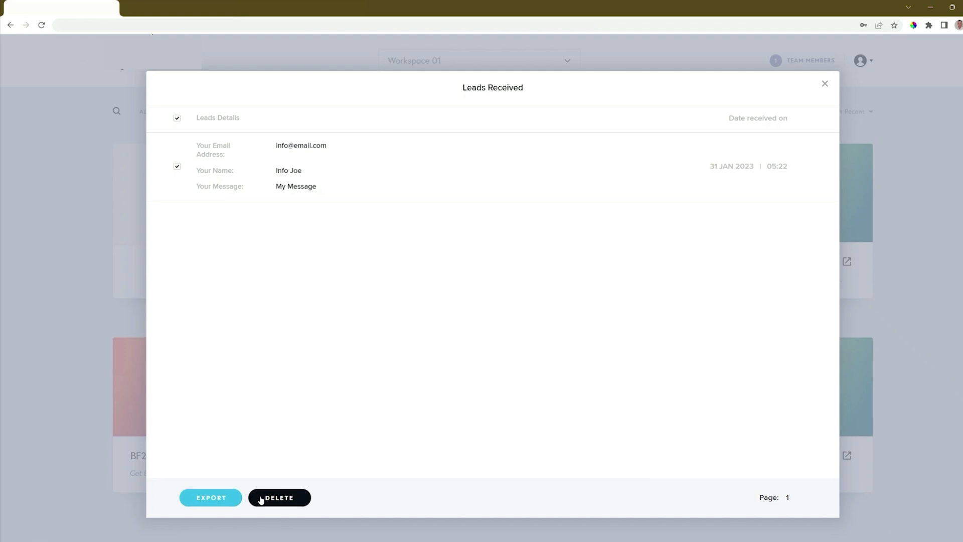
{"action": "left_click", "coordinate": [211, 498]}
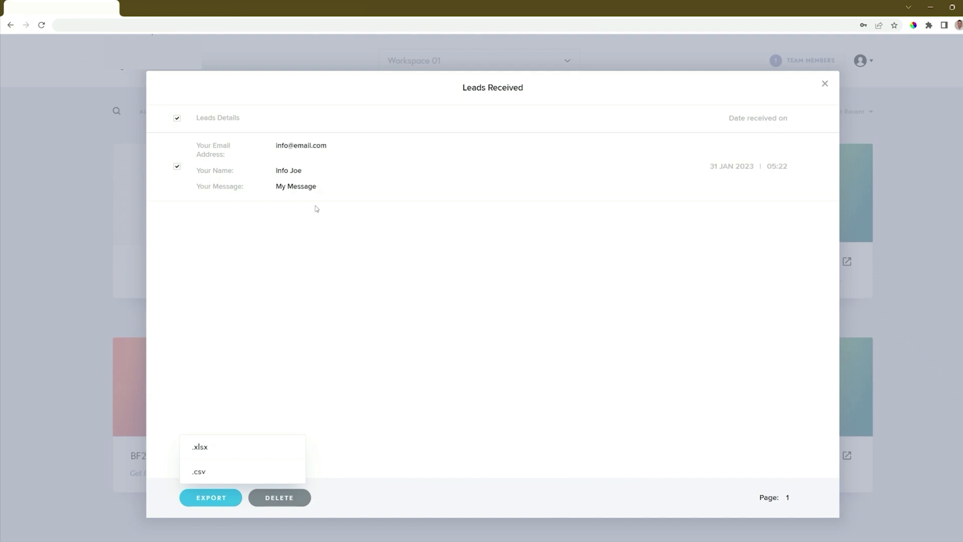
{"action": "left_click", "coordinate": [825, 84]}
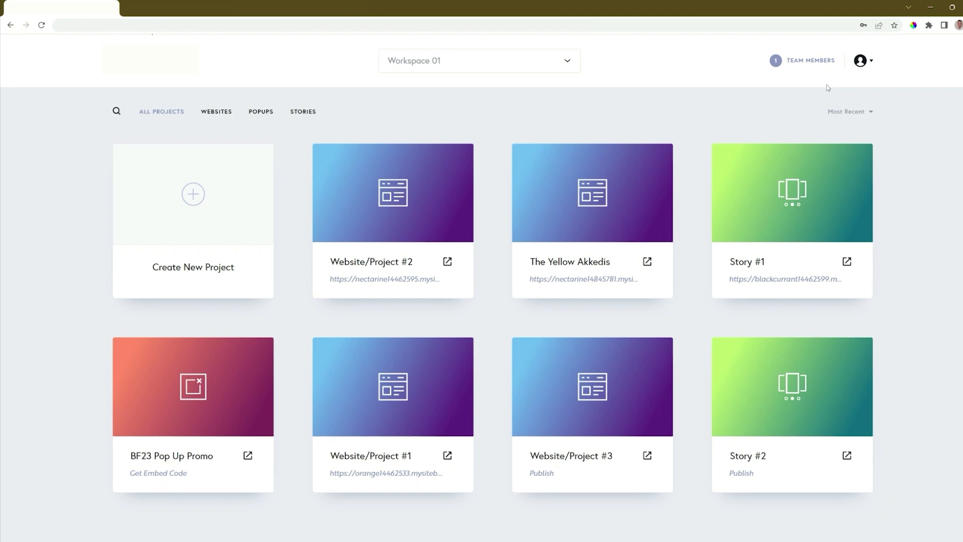
Reopen Website/Project #2 in the editor and select the contact form to show its integrations
{"action": "left_click", "coordinate": [401, 200]}
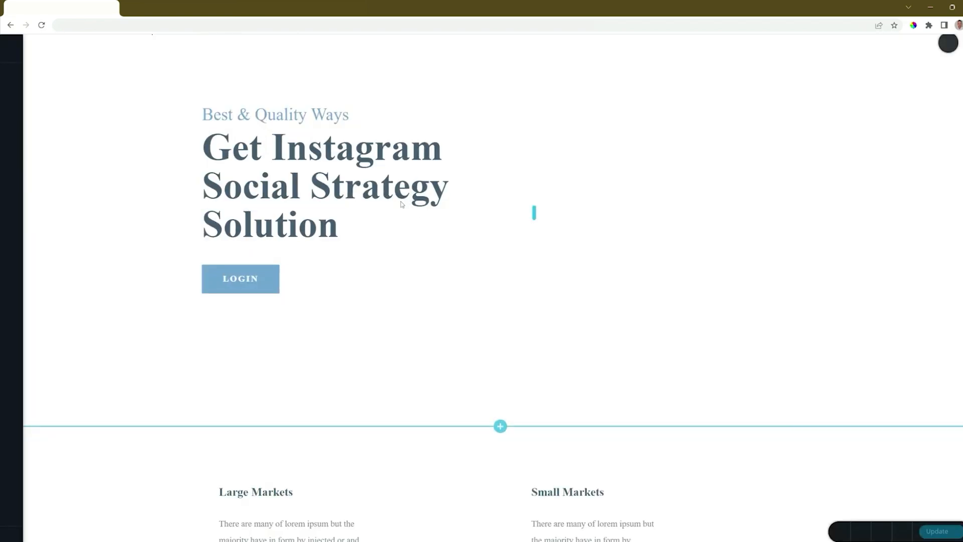
{"action": "scroll", "coordinate": [401, 203], "scroll_direction": "down", "scroll_amount": 20}
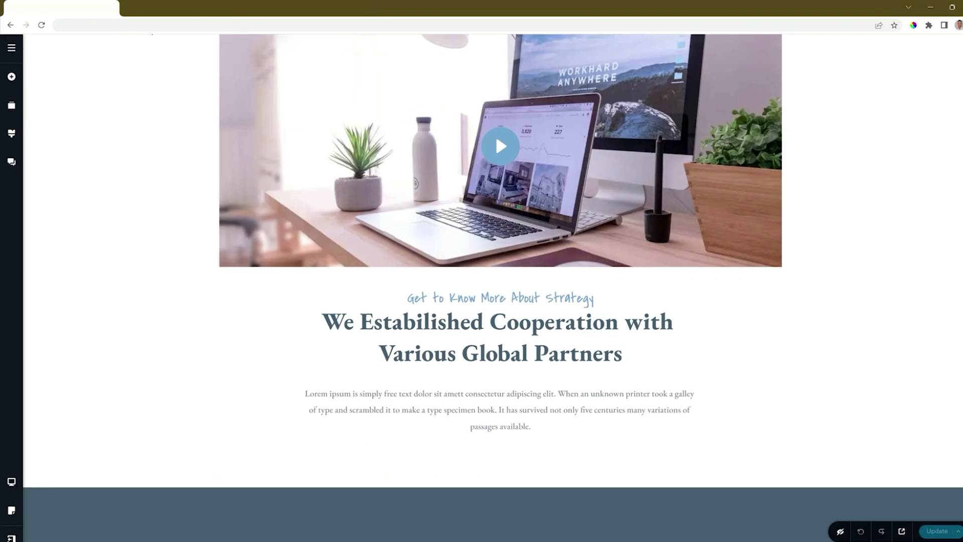
{"action": "scroll", "coordinate": [951, 433], "scroll_direction": "down", "scroll_amount": 10}
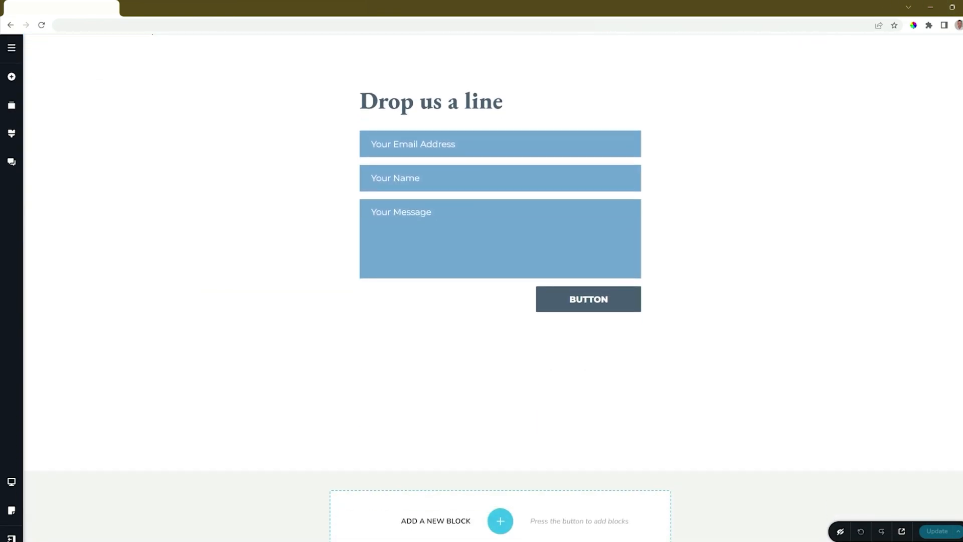
{"action": "left_click", "coordinate": [636, 295]}
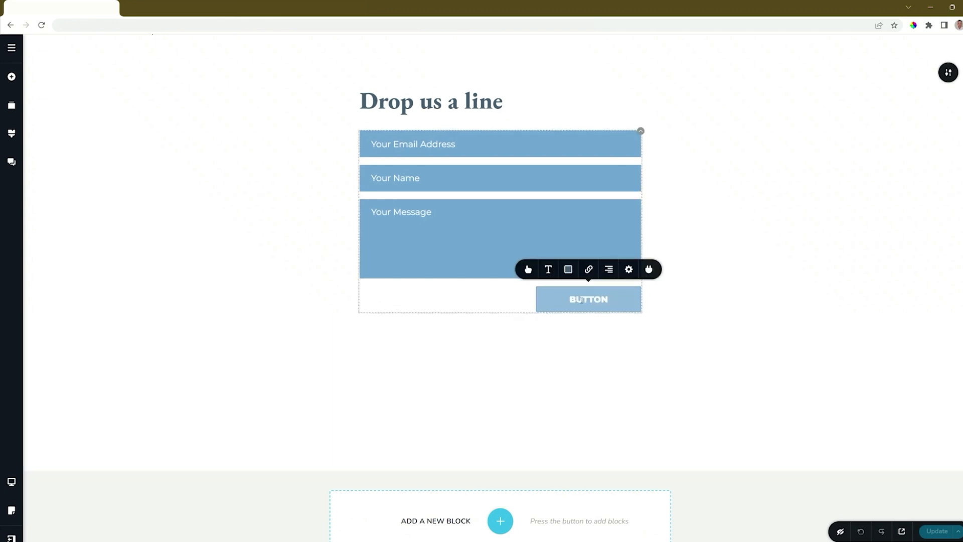
{"action": "left_click", "coordinate": [647, 271]}
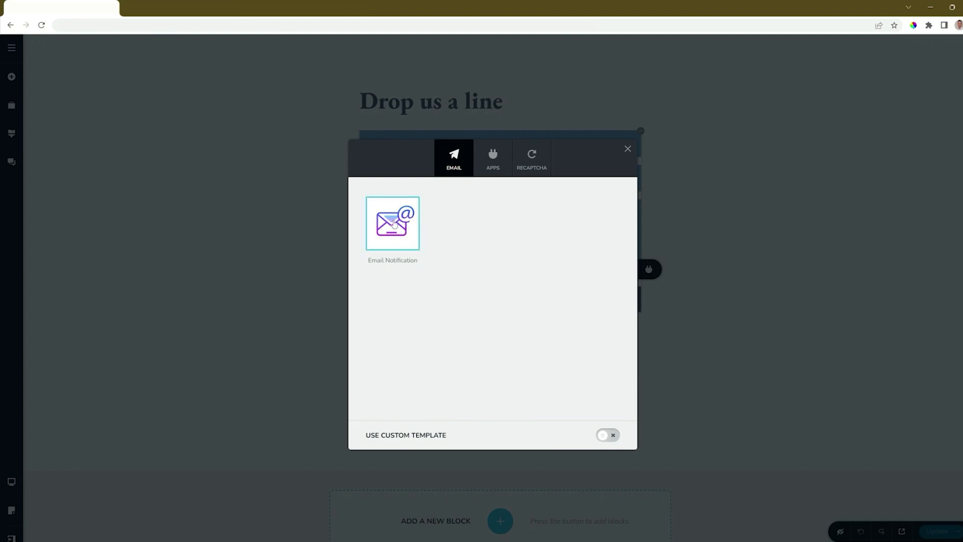
Browse the Apps and reCAPTCHA integration tabs, then return to the Email options
{"action": "left_click", "coordinate": [489, 171]}
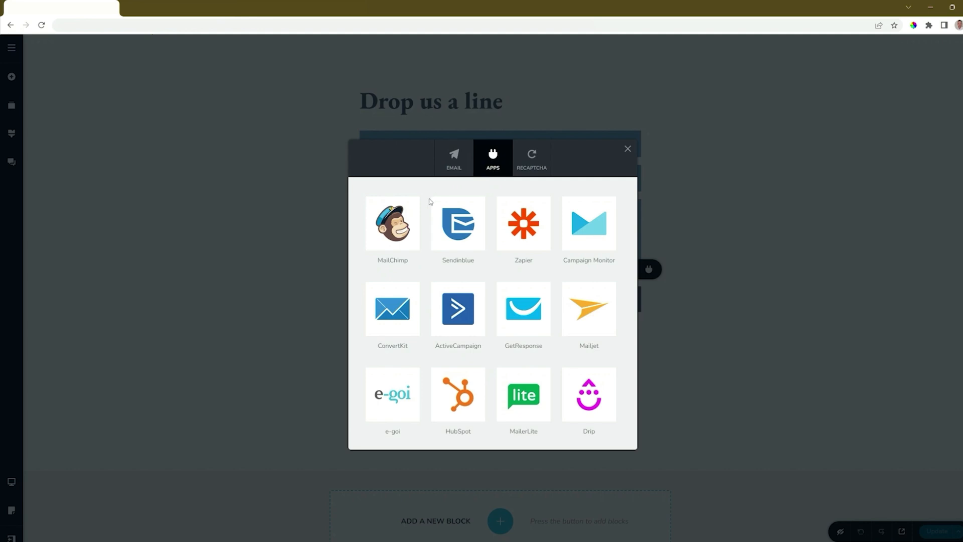
{"action": "left_click", "coordinate": [526, 170]}
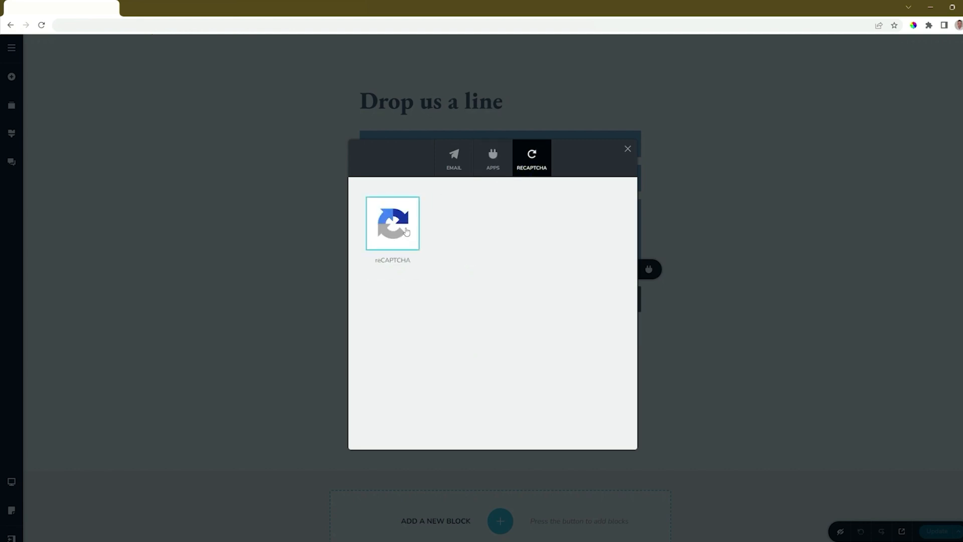
{"action": "left_click", "coordinate": [457, 165]}
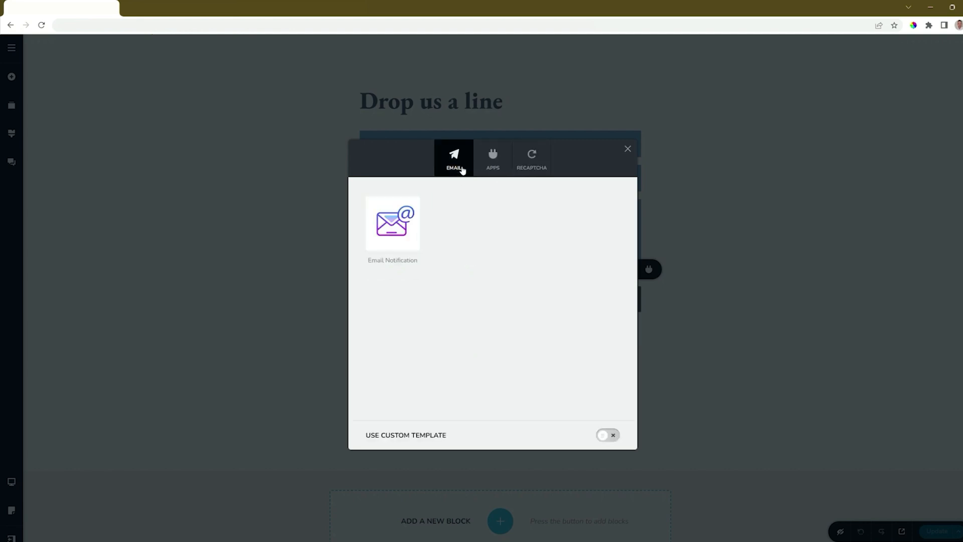
{"action": "left_click", "coordinate": [414, 222]}
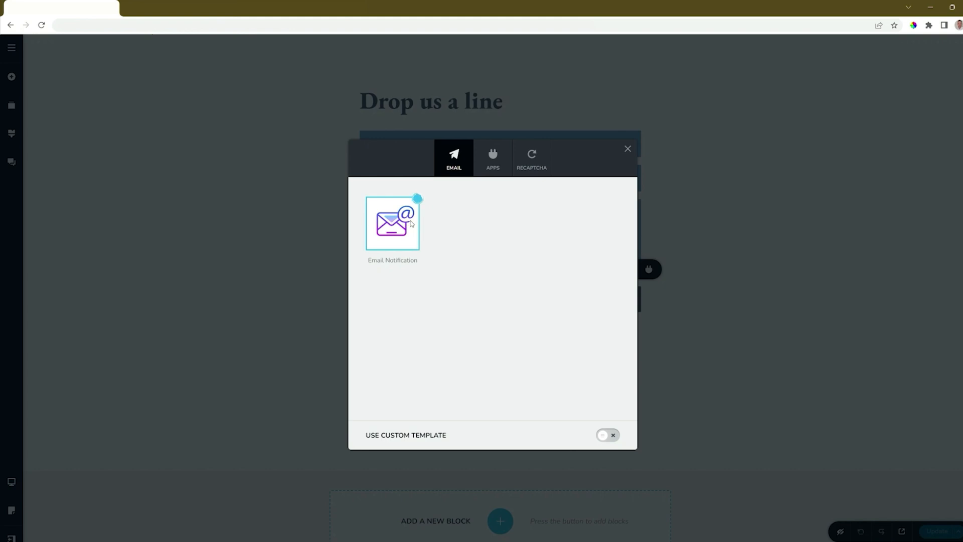
Look over the Email To and Subject fields, then choose MailChimp under the Apps integrations
{"action": "left_click", "coordinate": [559, 251]}
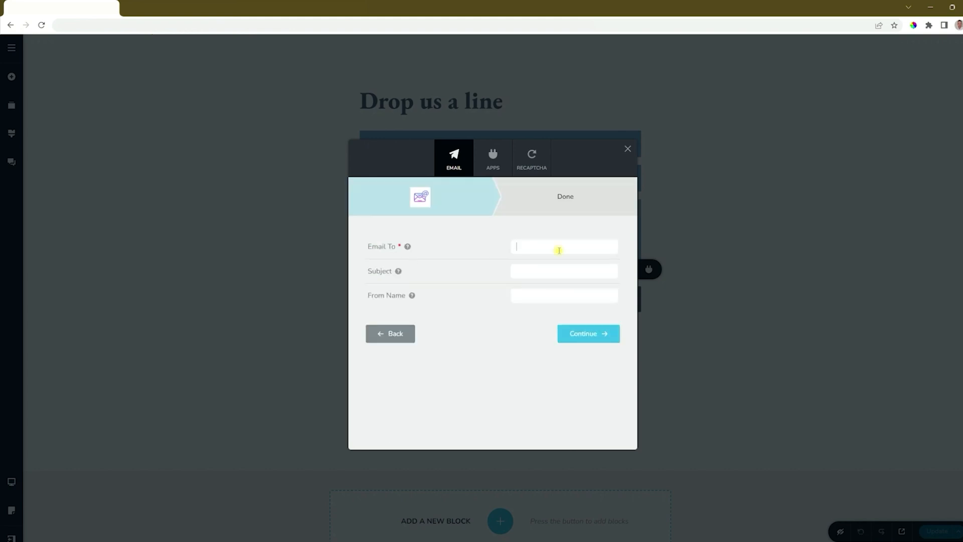
{"action": "left_click", "coordinate": [542, 273]}
{"action": "mouse_move", "coordinate": [412, 300]}
{"action": "left_click", "coordinate": [487, 331]}
{"action": "left_click", "coordinate": [498, 171]}
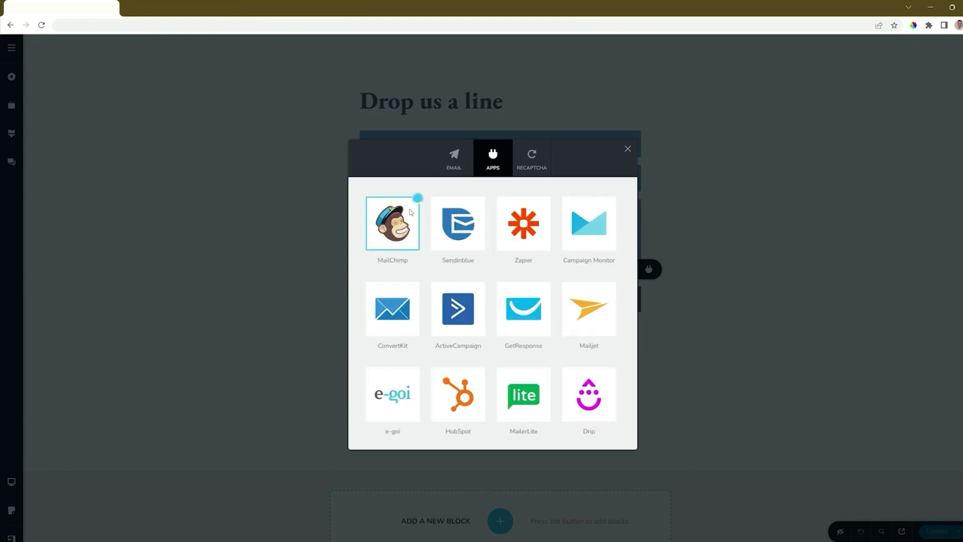
{"action": "left_click", "coordinate": [405, 231]}
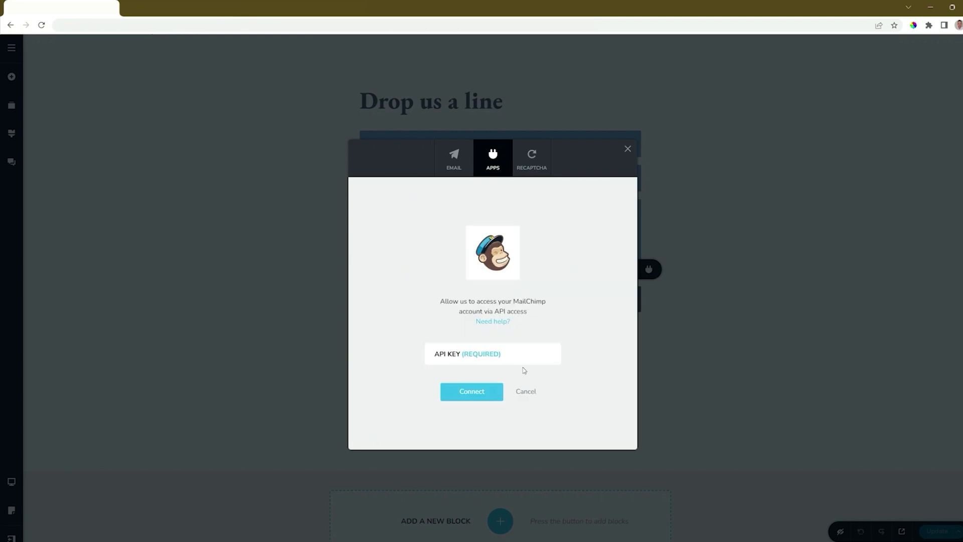